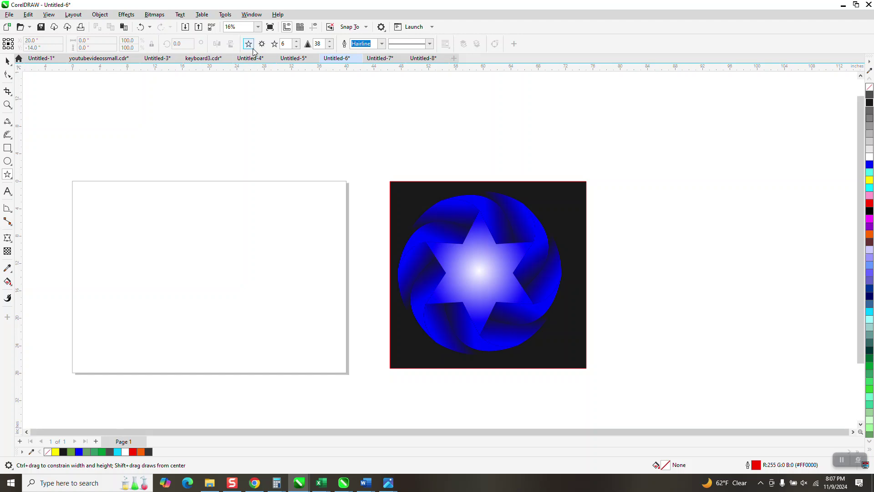
Draw a six-pointed star about 17.7 by 20.4 inches centred on the page and set its sharpness to 34
left_click_drag(288, 209, 177, 344)
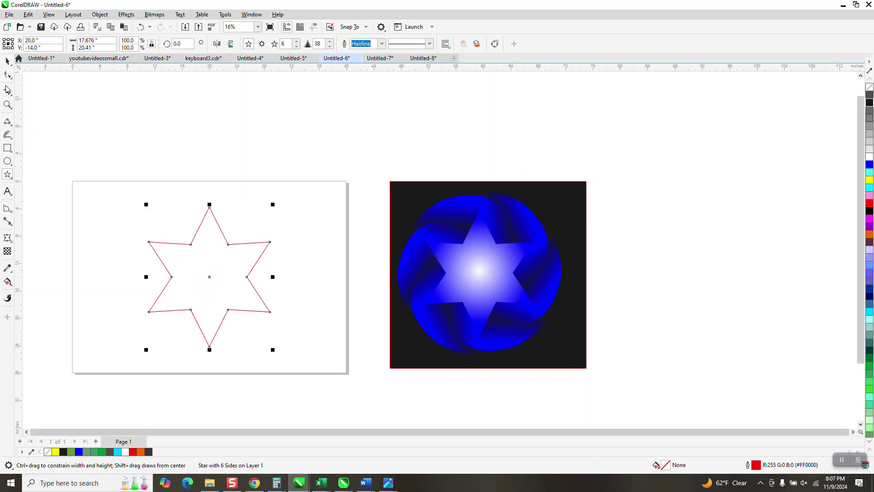
left_click(8, 75)
left_click_drag(229, 246, 229, 243)
left_click(7, 60)
left_click(329, 46)
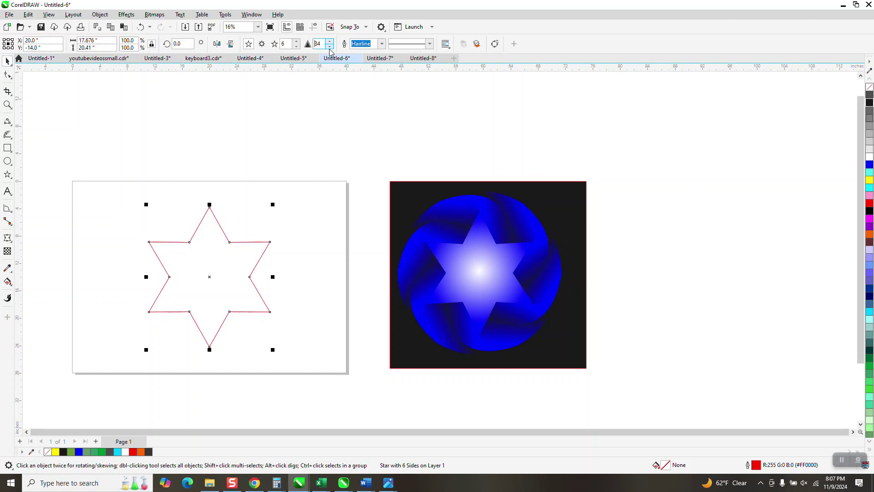
Draw a circle about 24.3 inches in diameter and centre it on the page around the star
left_click(7, 161)
left_click_drag(359, 115, 242, 285)
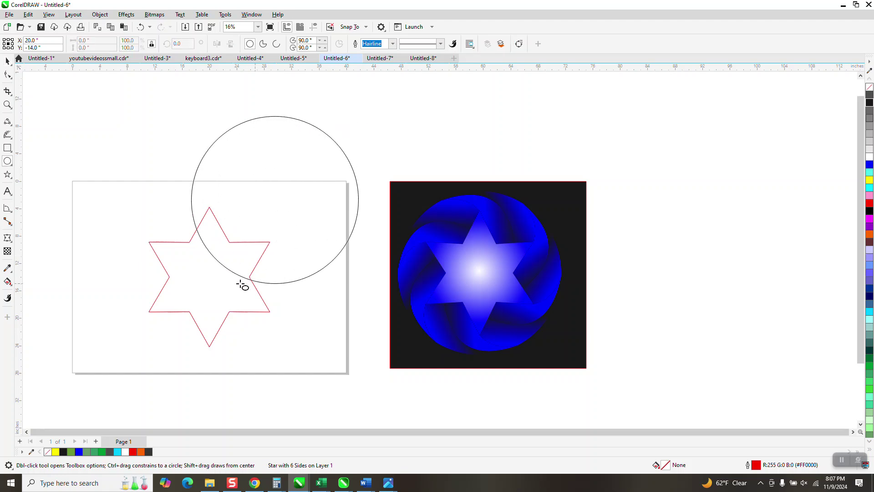
key("p")
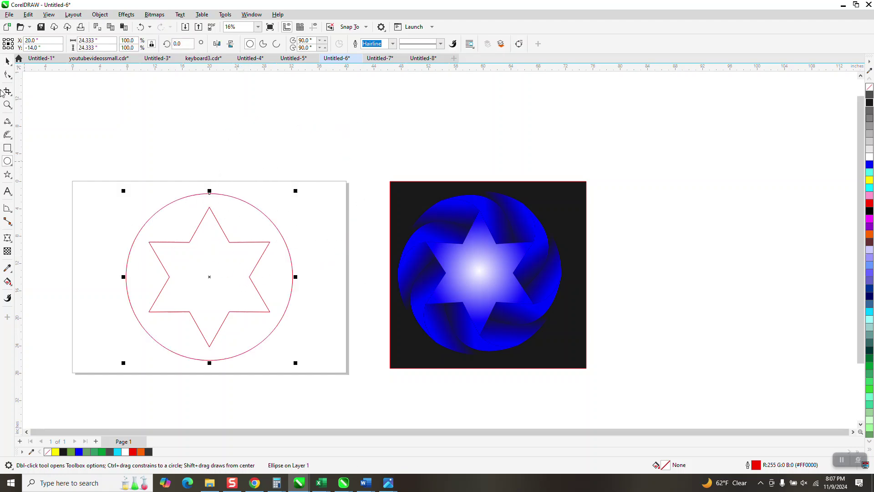
Enlarge the circle around its centre to about 27.5 inches in diameter
left_click(44, 105)
left_click_drag(95, 173, 392, 362)
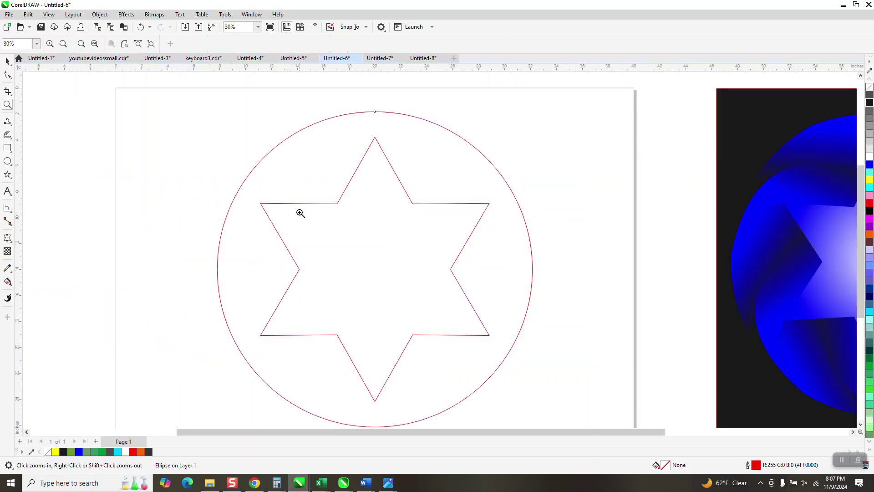
left_click(6, 60)
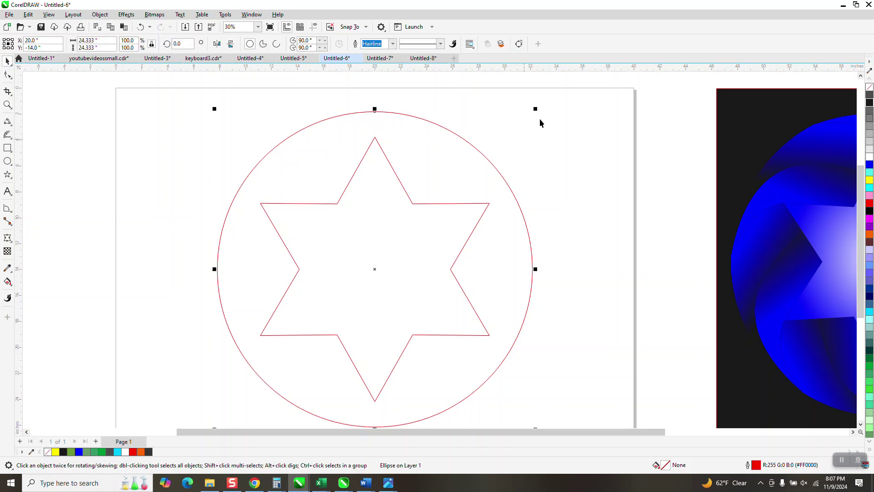
left_click_drag(538, 109, 555, 90)
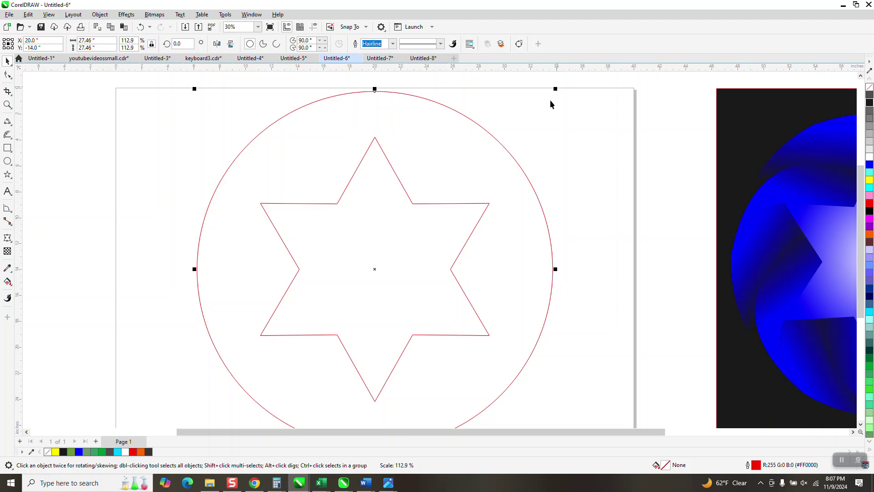
Draw a 3-point curve about 12 by 5.1 inches, arching from the star's top tip to the circle's upper-left edge
left_click(14, 126)
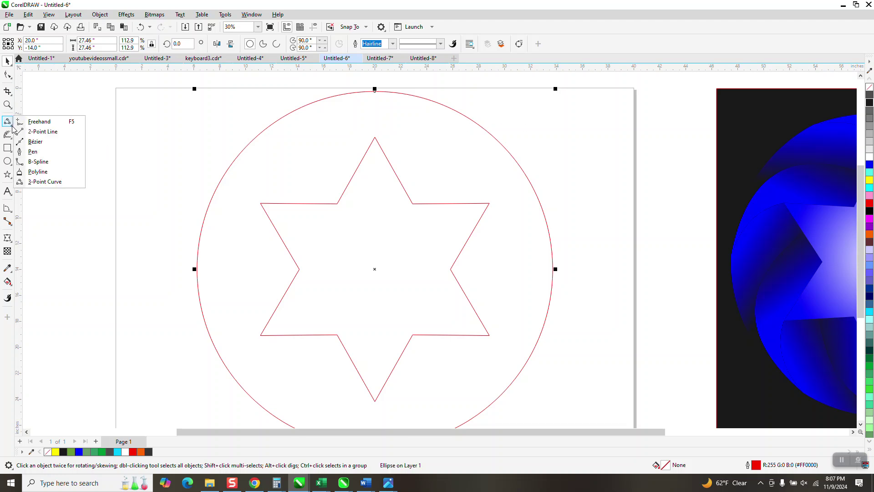
left_click(55, 181)
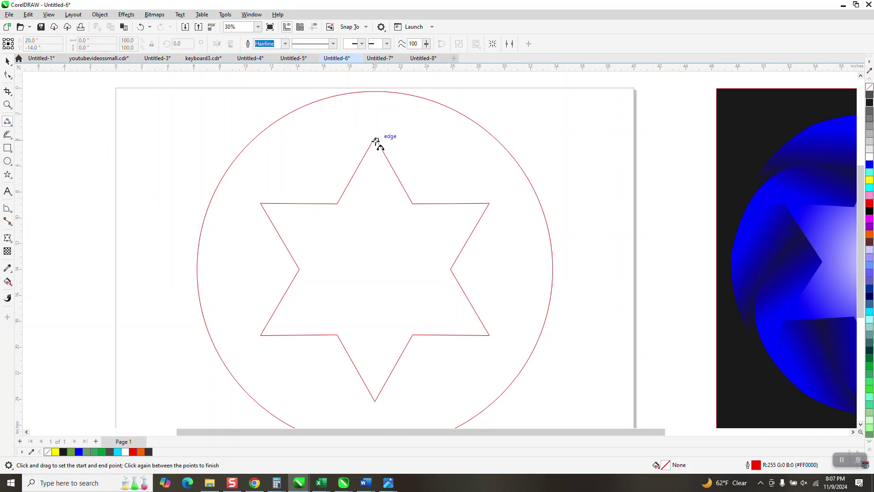
left_click_drag(375, 138, 219, 183)
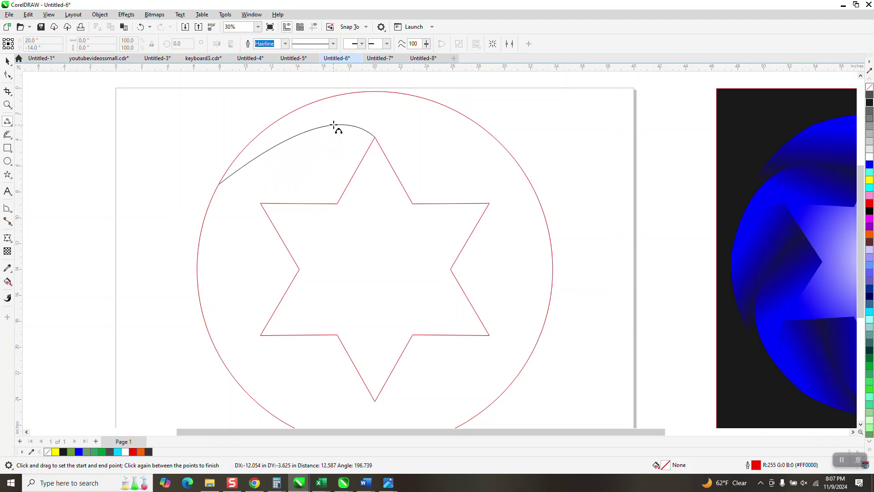
left_click(342, 120)
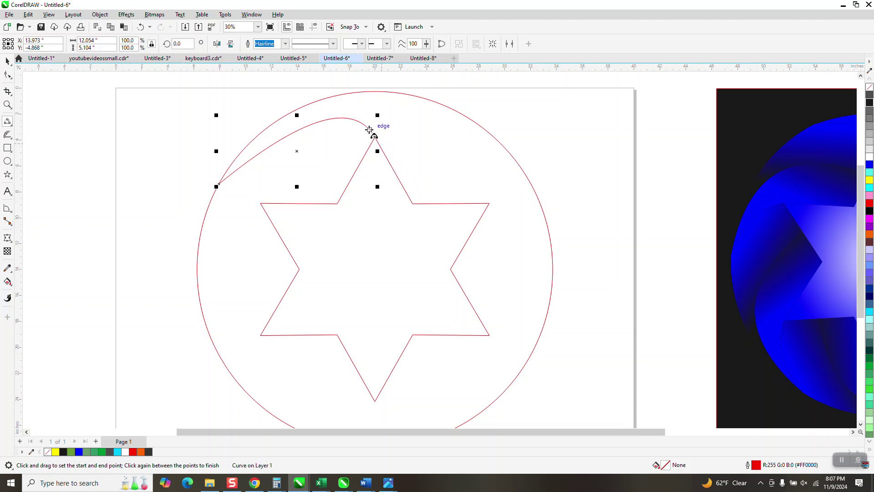
left_click(10, 105)
left_click_drag(201, 179, 257, 196)
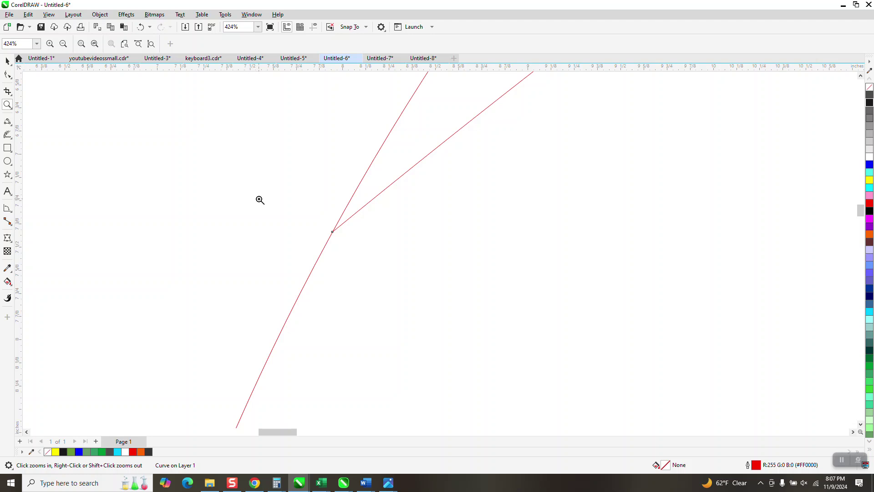
scroll(244, 187, "down", 8)
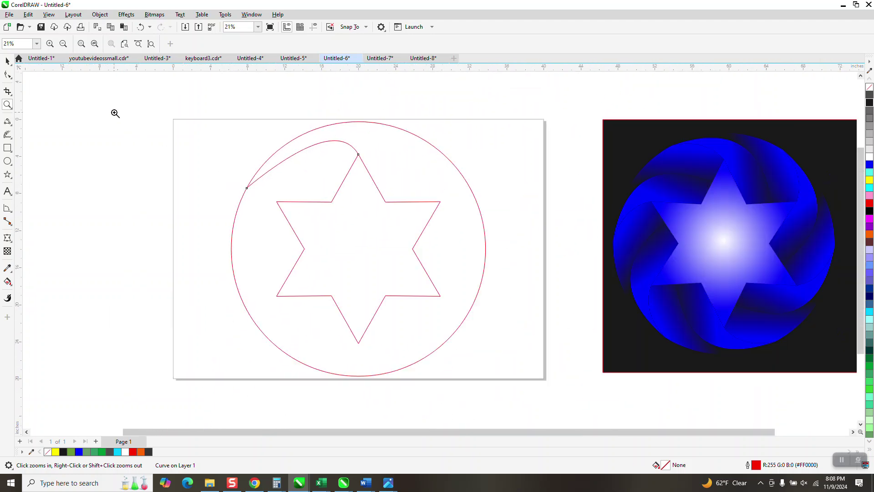
Move the curve's rotation centre to the star's centre and create a copy of the curve rotated by 60°
left_click(7, 60)
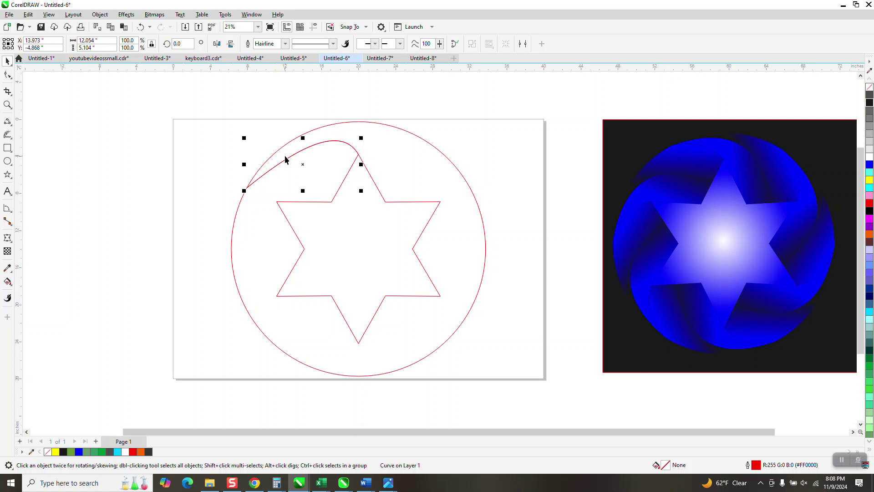
left_click(303, 166)
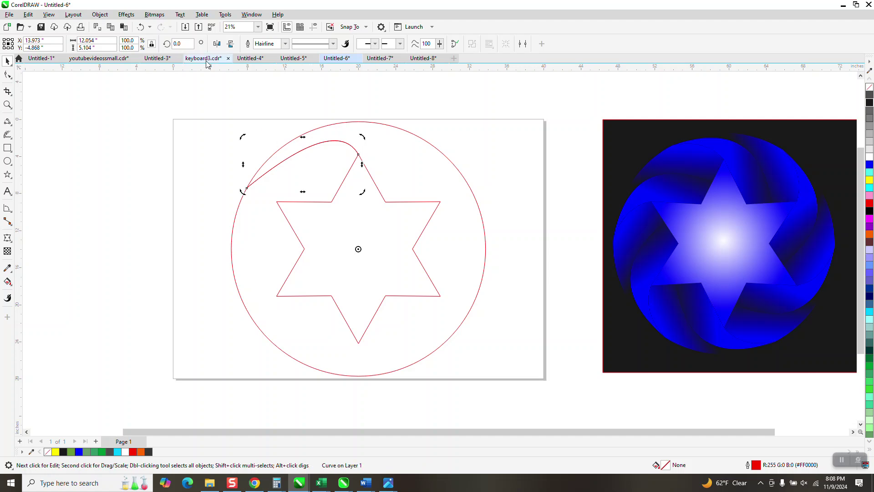
left_click(190, 44)
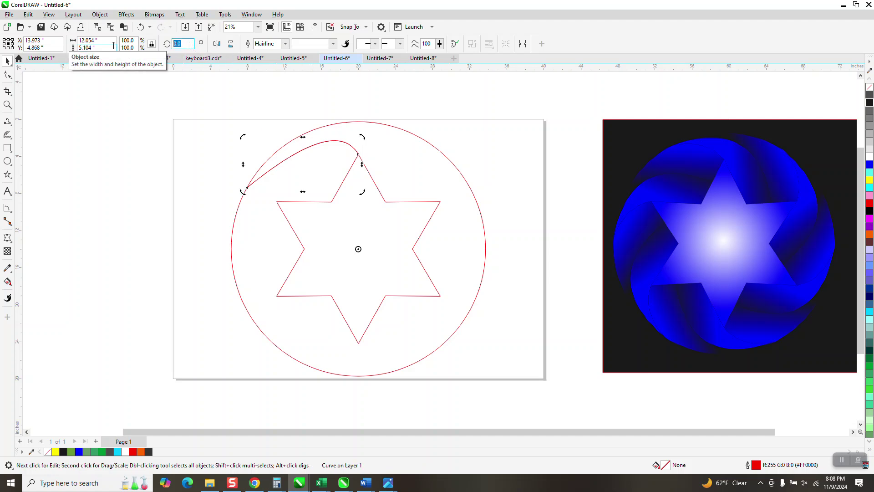
key("Return")
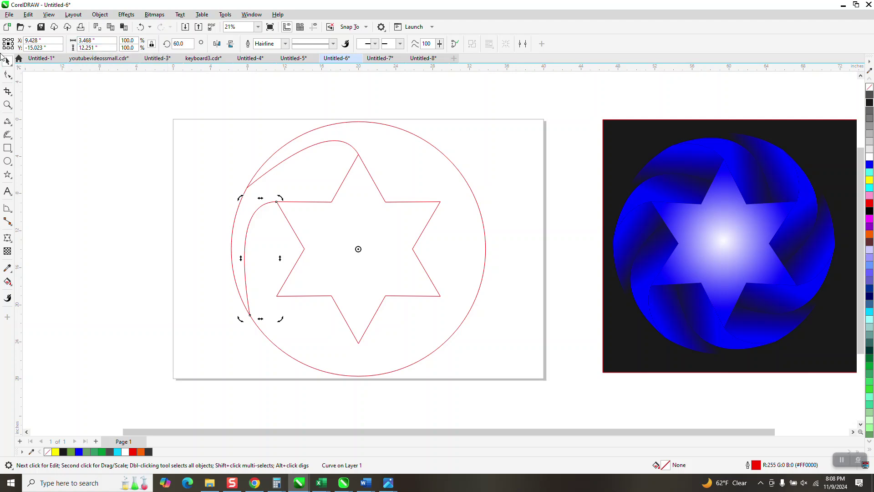
Reshape the original curve by pulling the control handle of its circle-side end node outward, making the arch fuller
left_click(6, 104)
left_click_drag(238, 132, 401, 218)
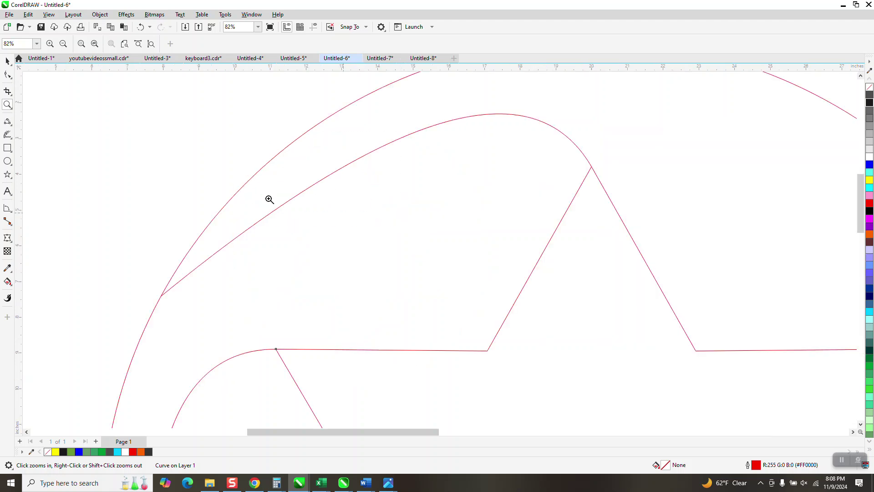
left_click(8, 75)
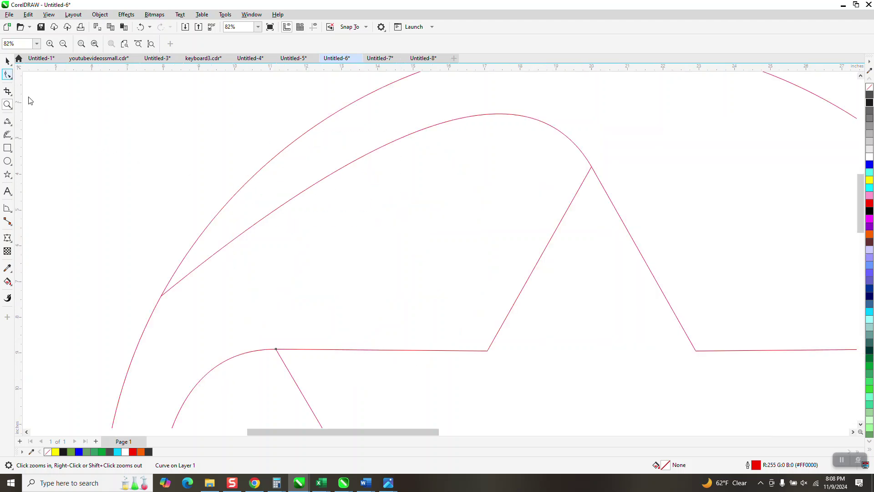
left_click(162, 294)
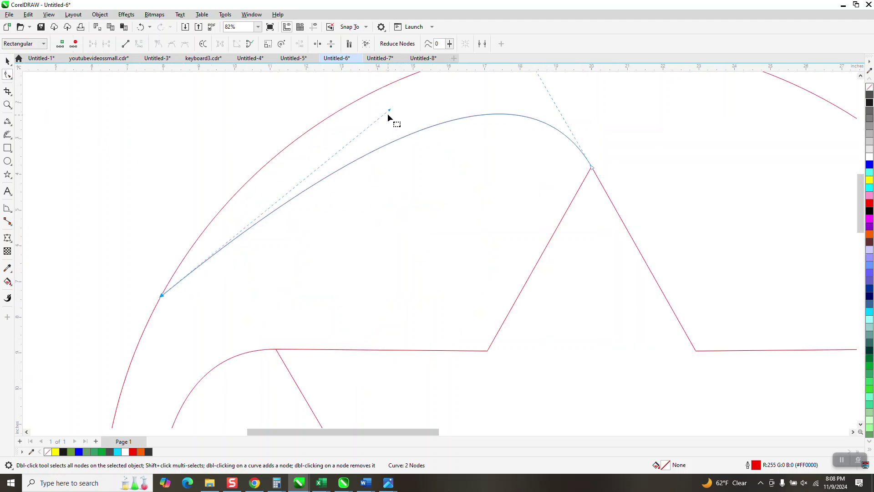
left_click_drag(389, 111, 368, 81)
Delete the rotated copy of the curve
scroll(332, 91, "down", 1)
left_click(7, 60)
left_click(258, 248)
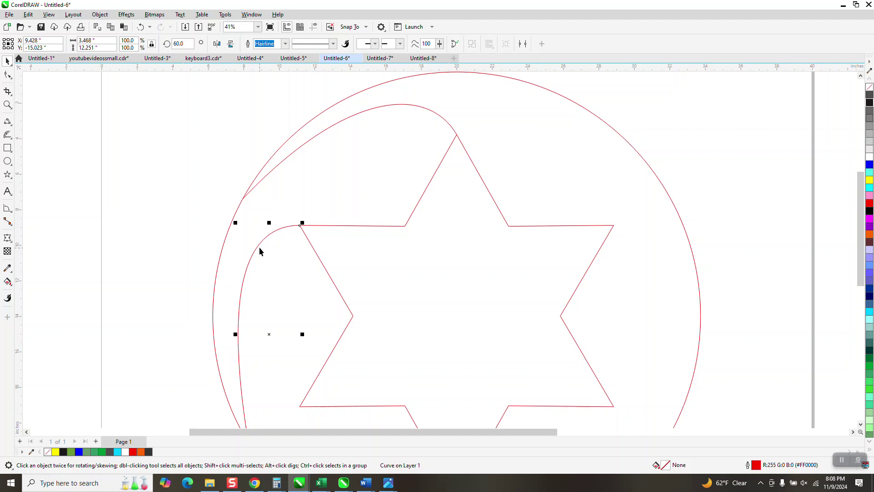
key("Delete")
Create a copy of the reshaped top curve rotated by 60° about the star's centre
left_click(291, 154)
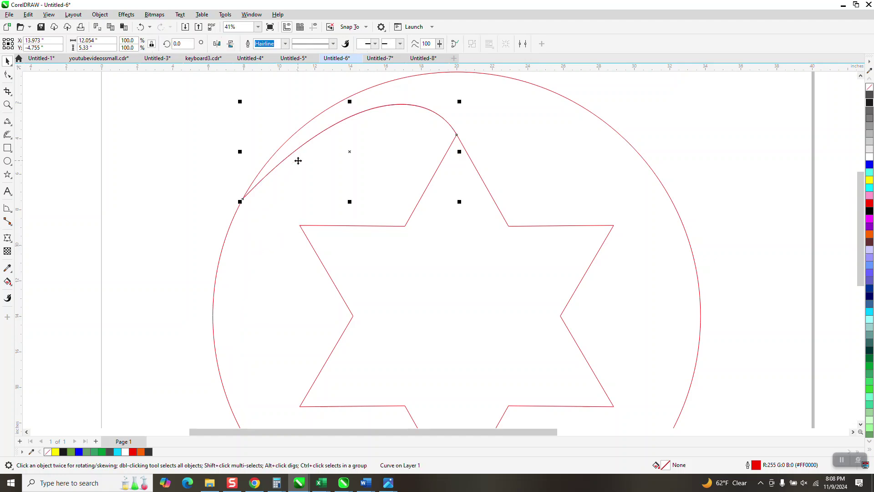
left_click(182, 43)
type("60")
key("Return")
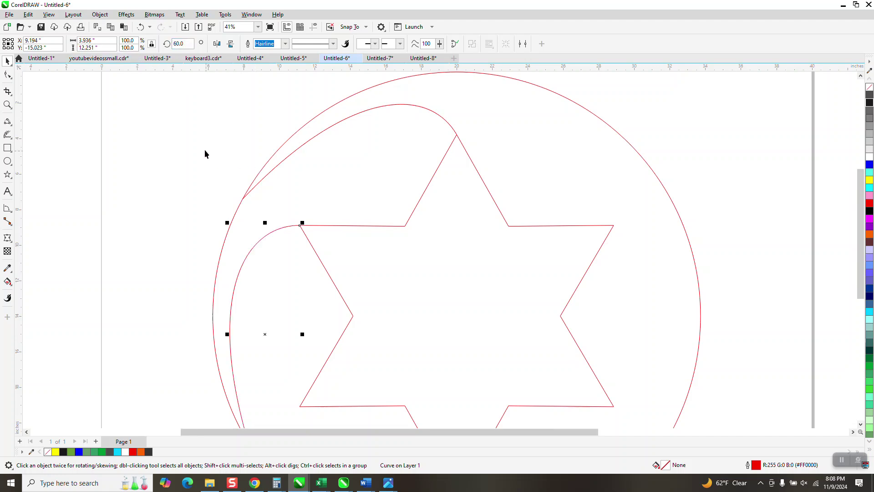
Draw a 3-point curve spanning about 18 inches from the rotated copy's lower end to the left edge of the star's top point
scroll(205, 150, "down", 1)
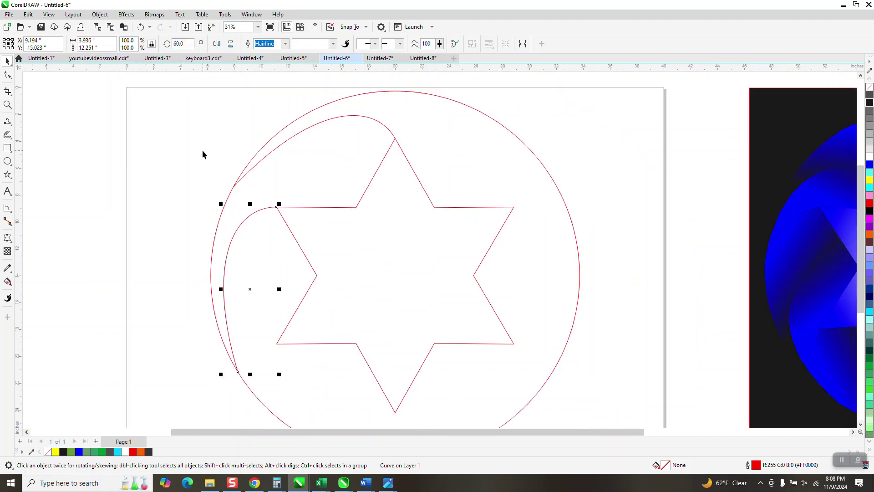
left_click(9, 123)
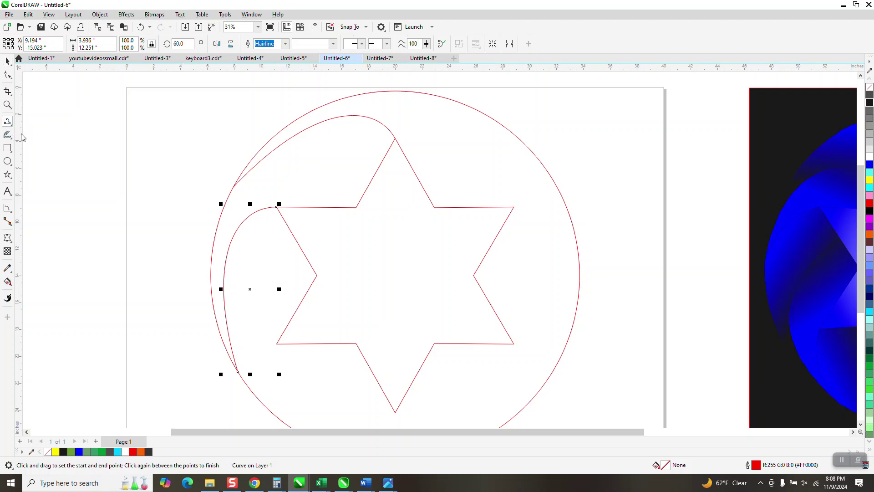
left_click(12, 125)
left_click(55, 182)
left_click_drag(237, 372, 374, 173)
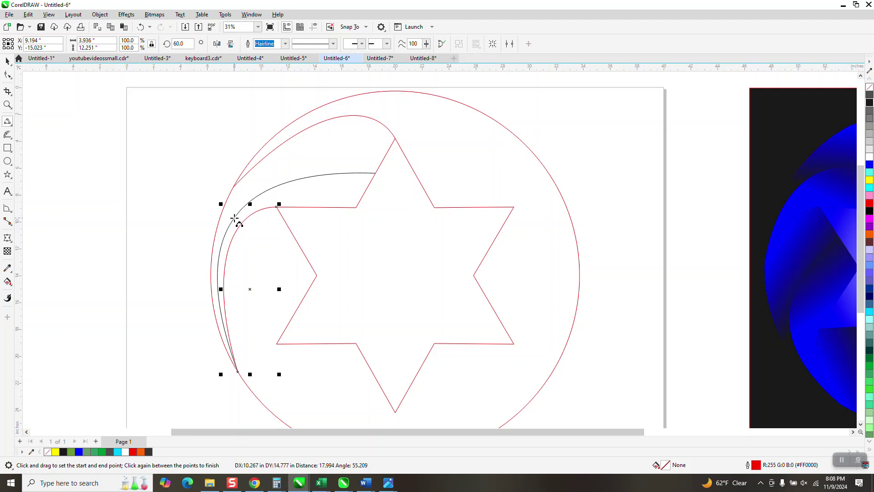
left_click(234, 218)
left_click(8, 61)
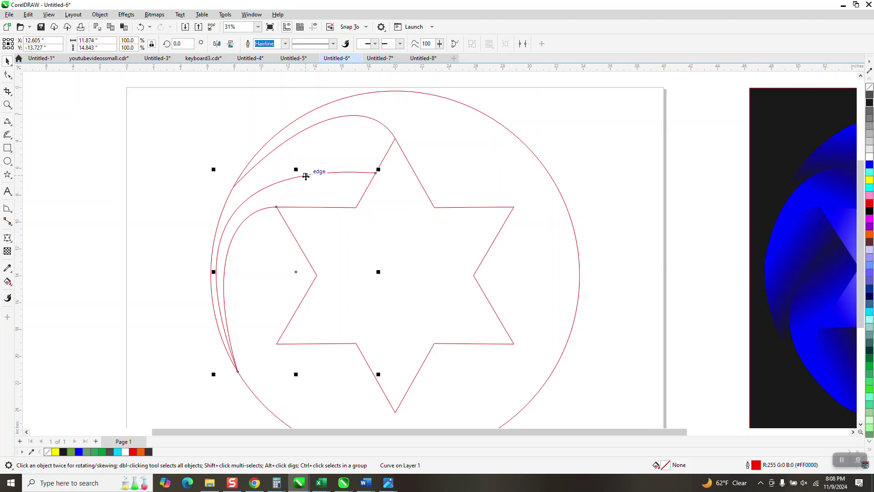
Reshape the middle curve by pulling the control handle of its star-edge node upward
scroll(305, 176, "down", 1)
left_click(8, 75)
left_click(363, 173)
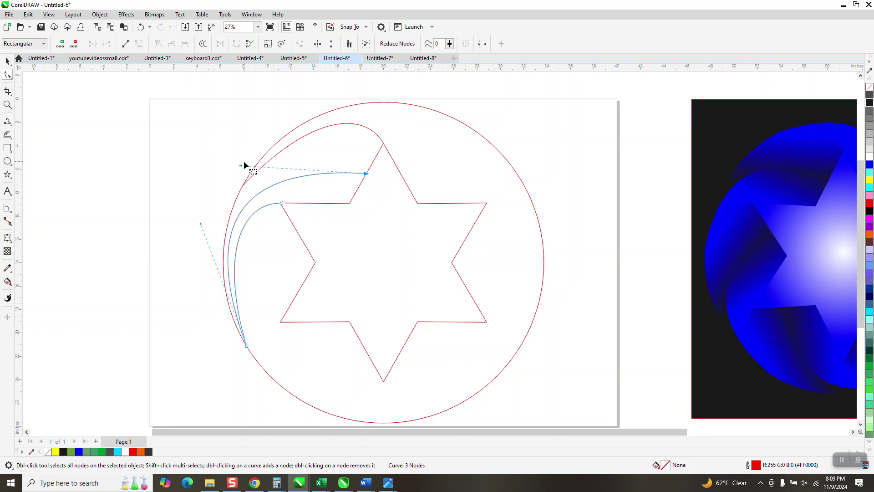
left_click_drag(242, 165, 253, 146)
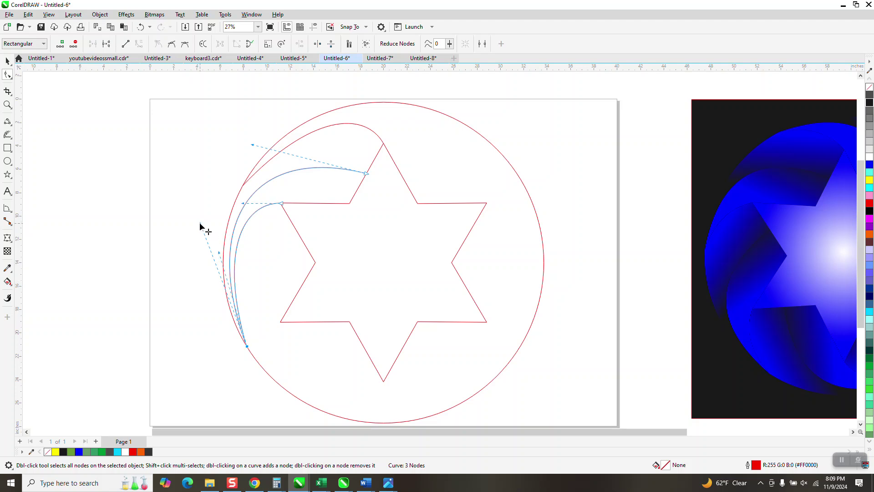
scroll(197, 230, "down", 1)
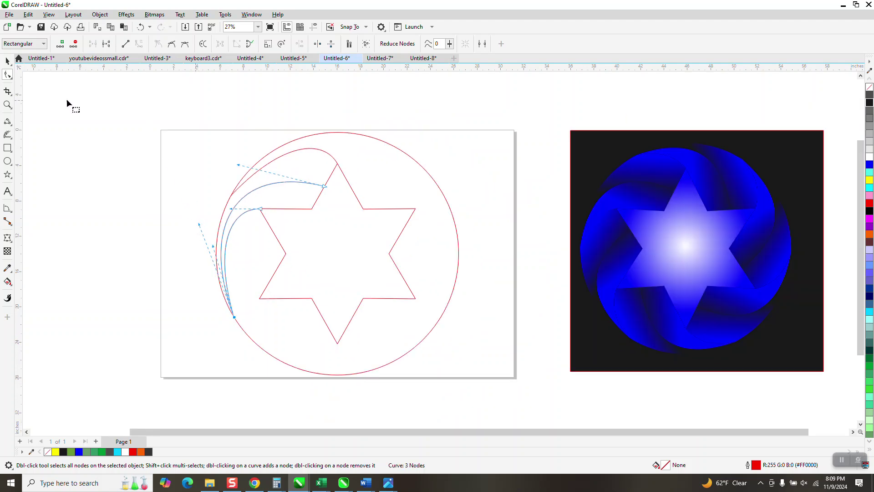
Try to fill the area between the top and middle curves with orange and no outline using Smart Fill
left_click(7, 61)
left_click(7, 282)
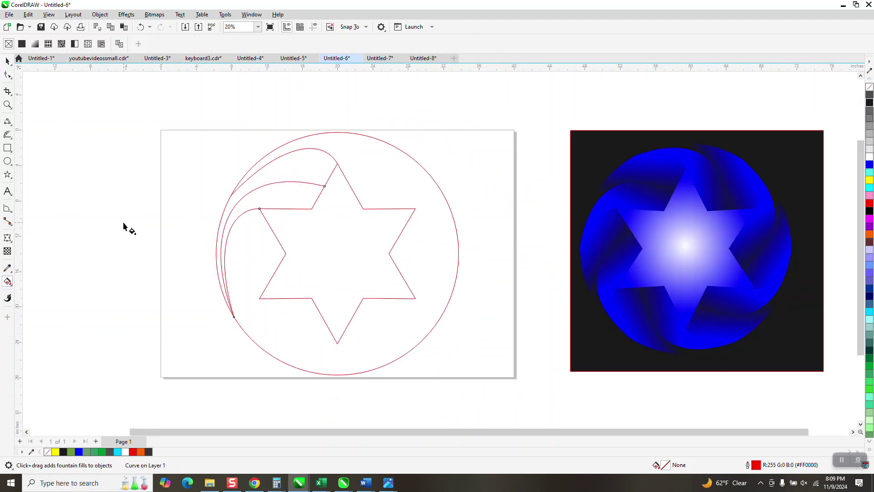
left_click(10, 284)
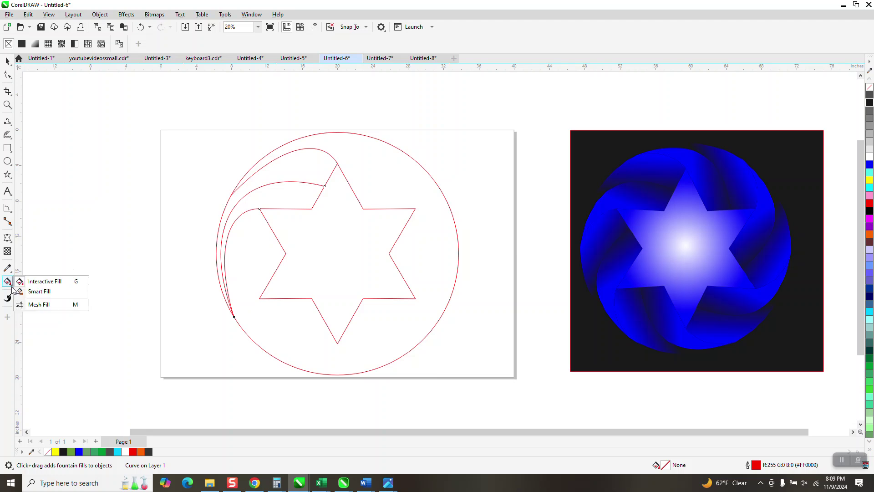
left_click(40, 292)
left_click(290, 174)
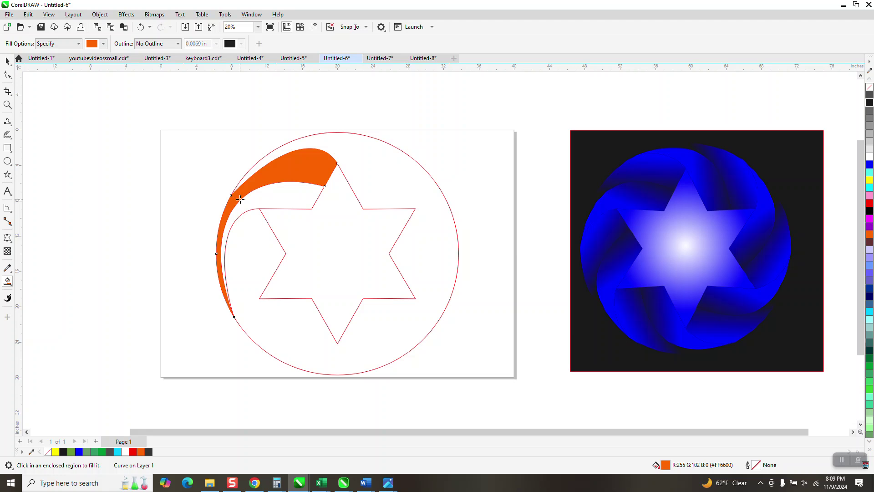
left_click(140, 27)
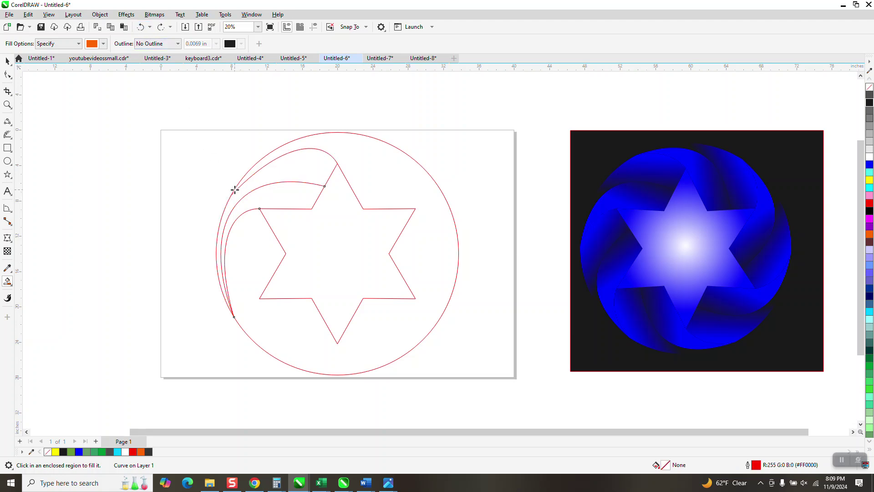
Move the top curve's outer end node onto the circle's edge and pull its control handle slightly toward the circle
left_click(6, 109)
left_click_drag(162, 157, 302, 250)
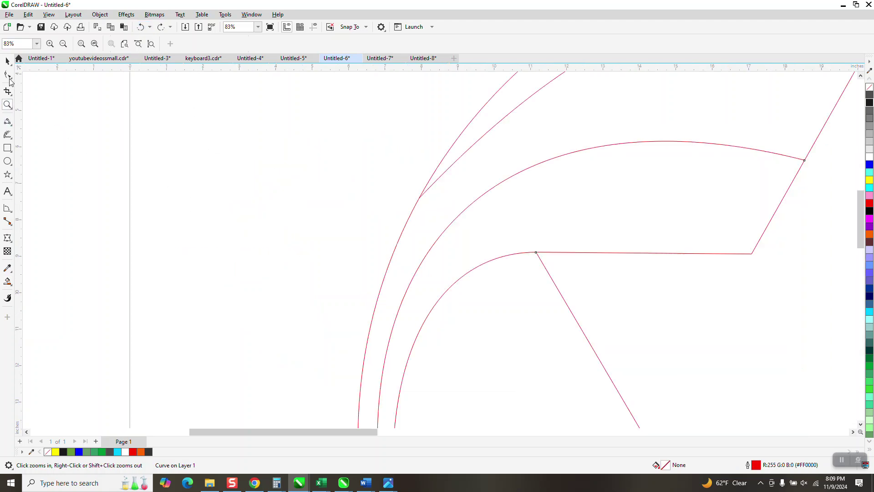
key("F10")
left_click(421, 199)
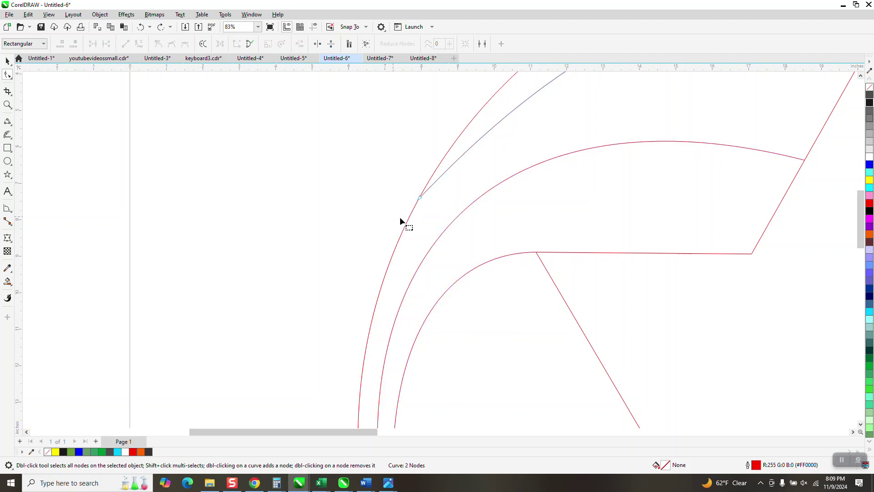
scroll(396, 217, "down", 2)
left_click(382, 220)
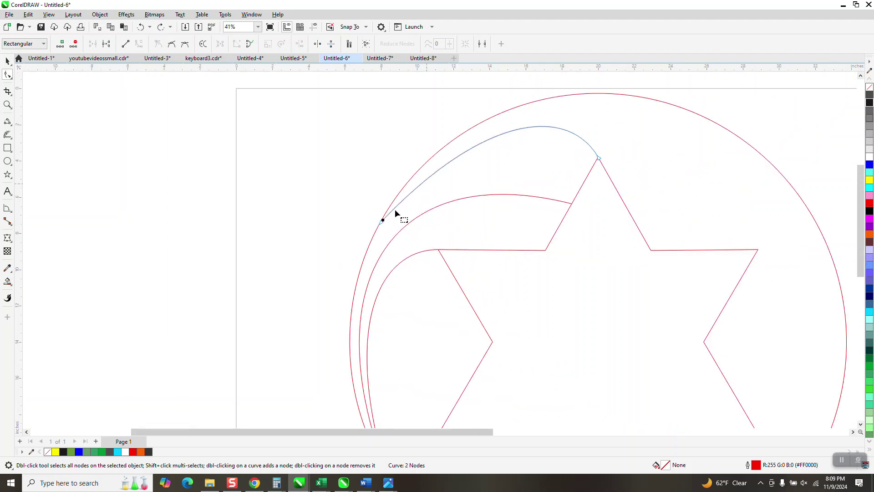
left_click(381, 222)
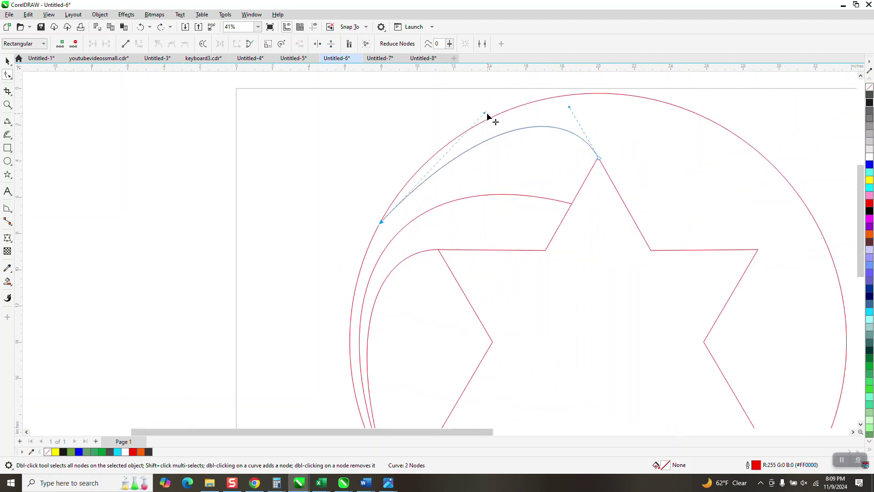
left_click_drag(484, 112, 471, 111)
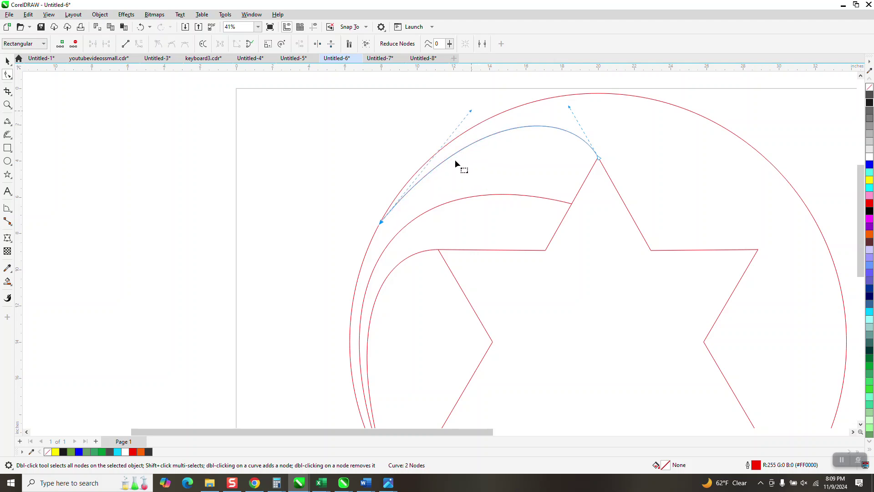
Fill the areas above and below the middle curve with orange and no outline using Smart Fill
left_click(8, 282)
left_click(483, 182)
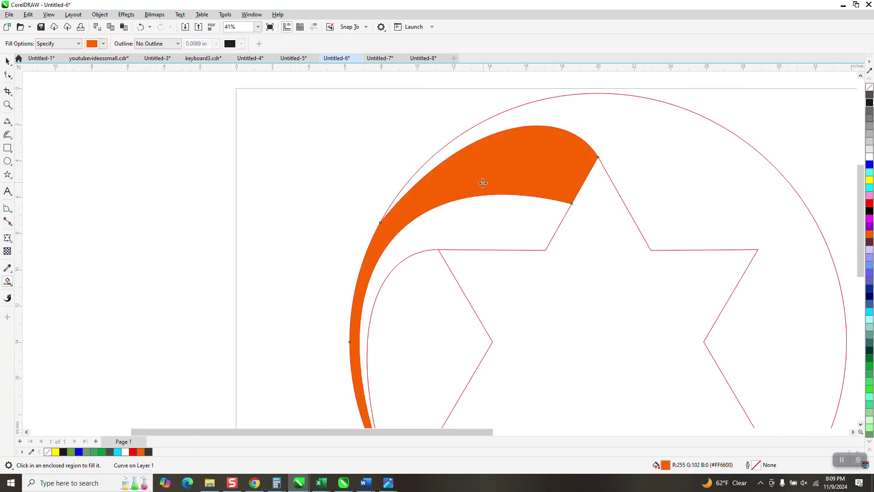
scroll(391, 182, "down", 1)
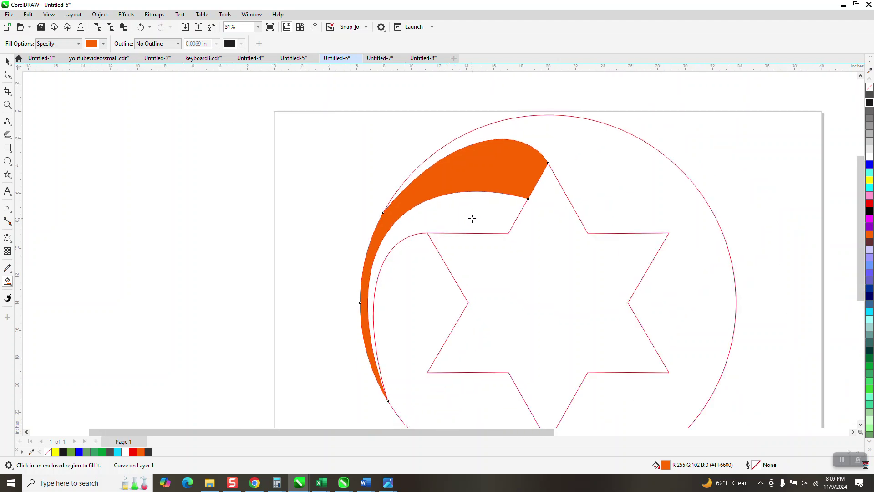
left_click(472, 218)
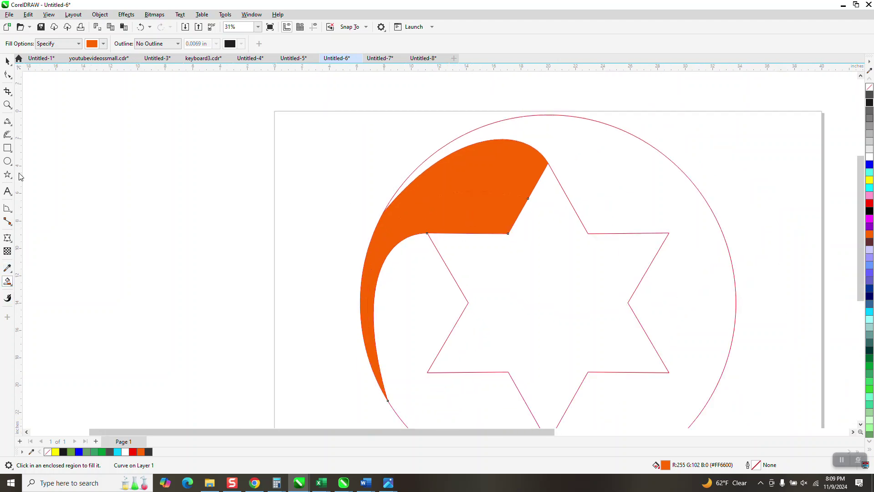
Apply an orange-to-black fountain fill to the lower segment, running upward from its straight star edge and widened toward the circle
left_click(7, 281)
left_click(40, 282)
left_click_drag(494, 225, 497, 168)
left_click_drag(869, 102, 499, 167)
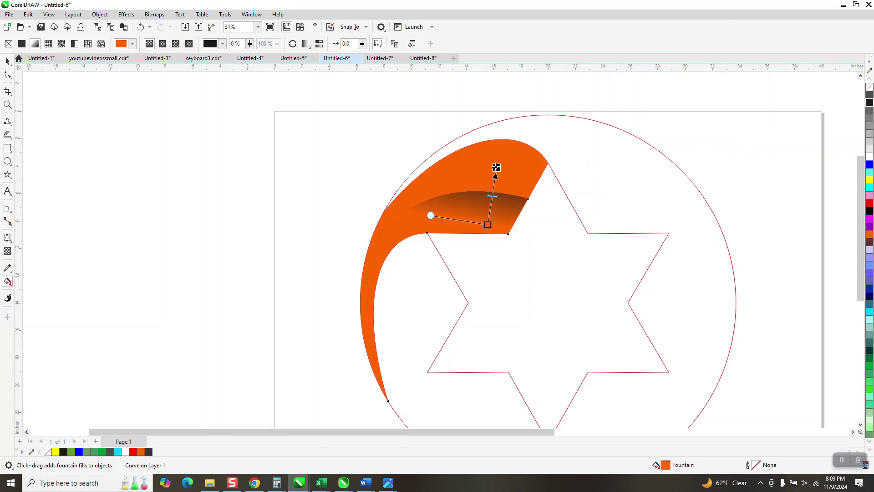
left_click_drag(431, 215, 385, 219)
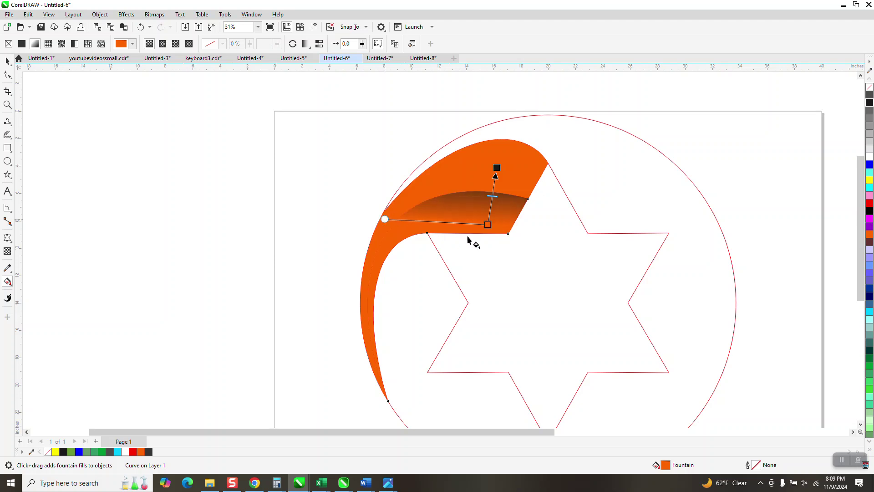
left_click_drag(488, 225, 487, 234)
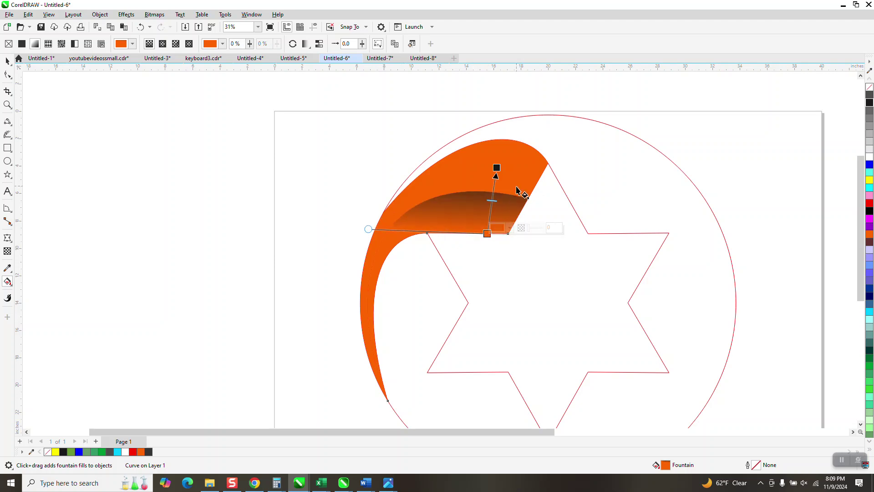
Apply an orange-to-black fountain fill to the upper segment, running from its outer curve down toward the middle curve
left_click_drag(497, 167, 489, 215)
left_click(517, 168)
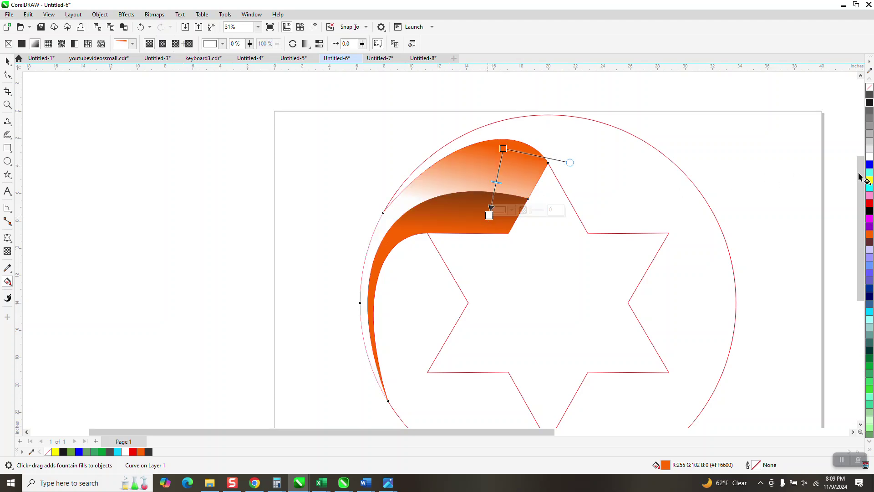
left_click_drag(870, 103, 493, 212)
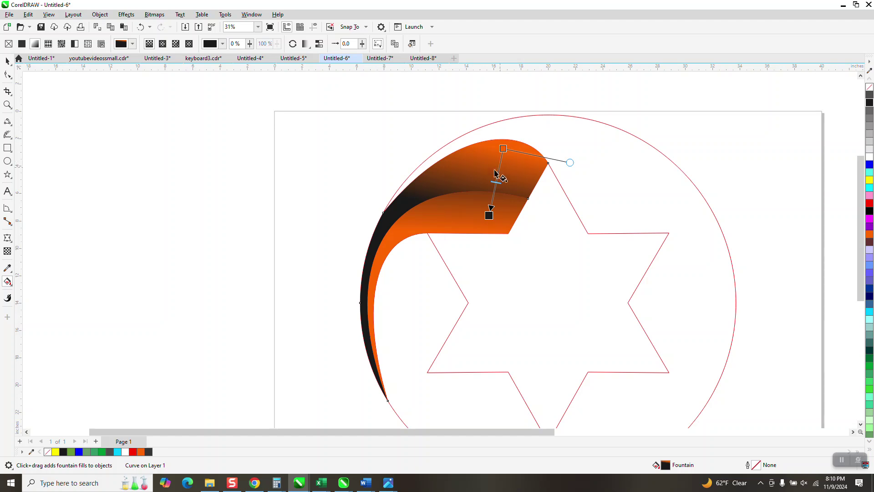
Adjust the length and angle of the upper segment's fountain fill, starting the orange slightly above its outer curve
left_click_drag(570, 163, 576, 144)
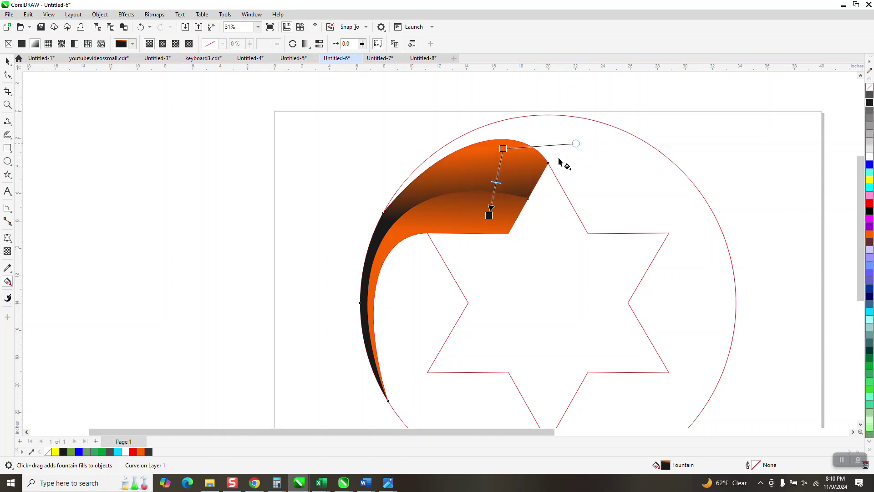
left_click_drag(490, 216, 493, 204)
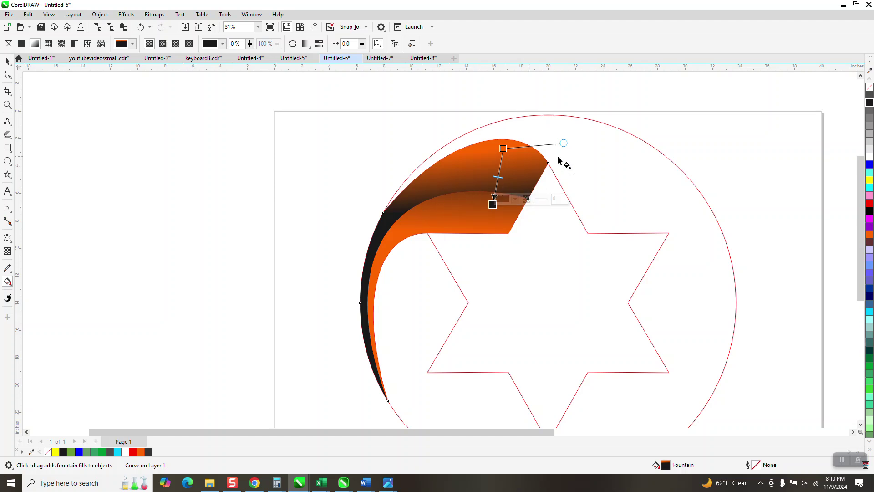
left_click_drag(564, 143, 578, 154)
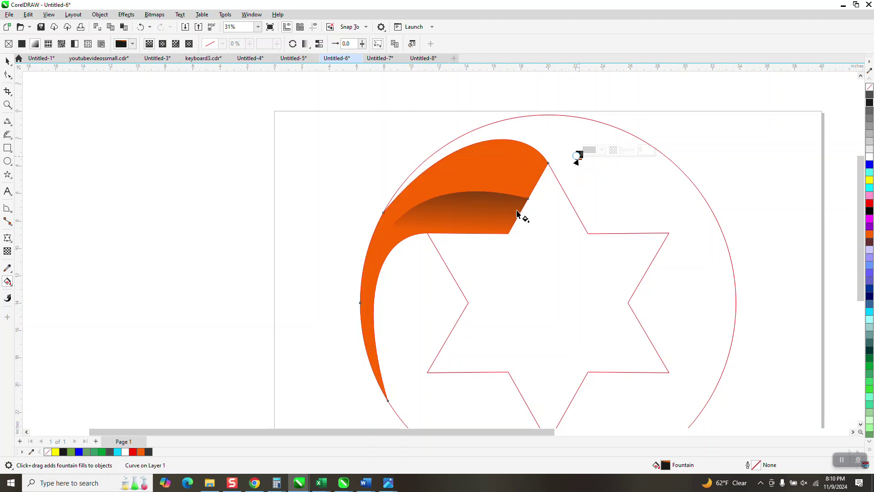
left_click(141, 26)
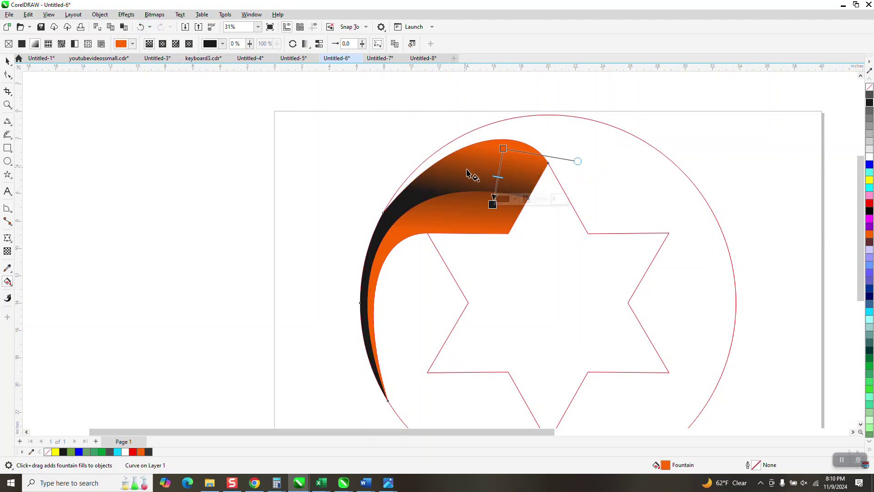
left_click_drag(494, 206, 510, 213)
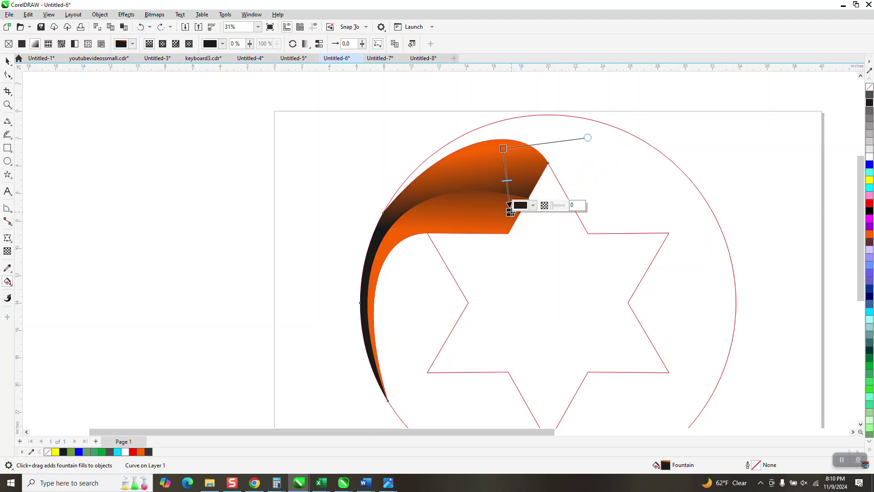
left_click_drag(503, 148, 503, 139)
Move the two gradient-filled segments 20 inches to the left and delete the remaining star, circle and curve outlines
left_click(7, 61)
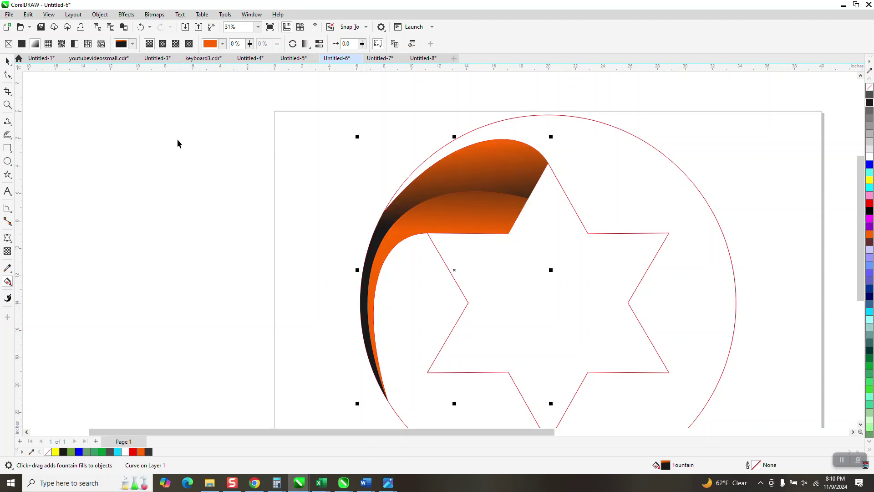
scroll(225, 168, "down", 2)
scroll(281, 199, "down", 2)
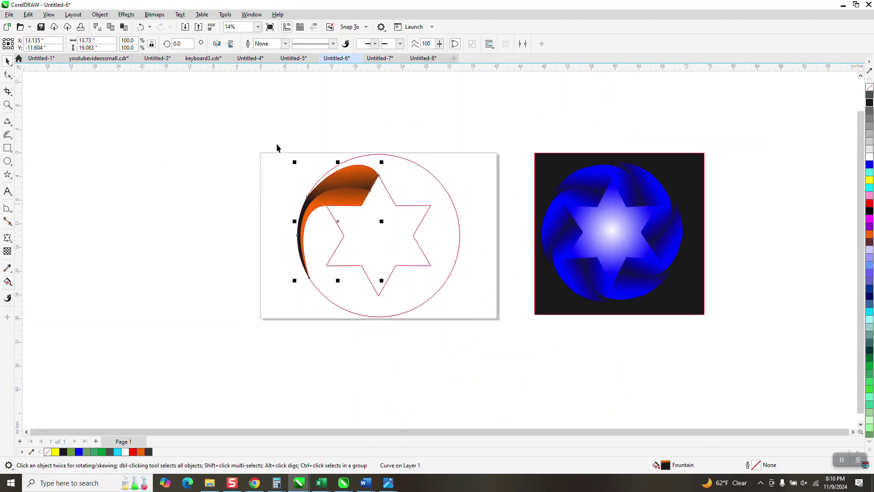
left_click(293, 122)
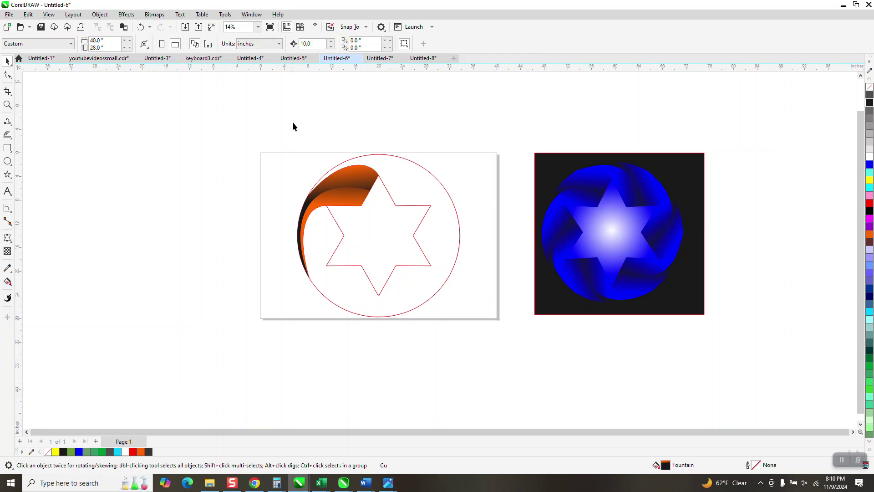
left_click(344, 169)
key("Left")
key("Left")
left_click(347, 204)
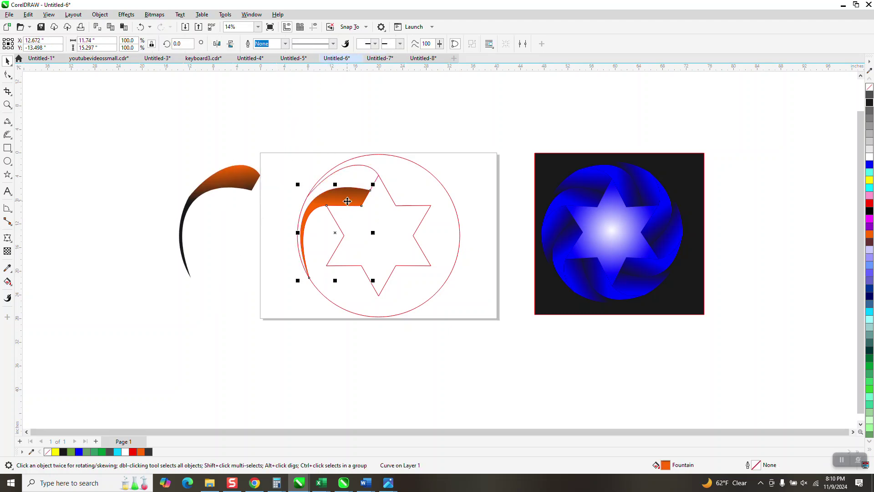
key("Left")
key("Left")
left_click_drag(483, 427, 507, 416)
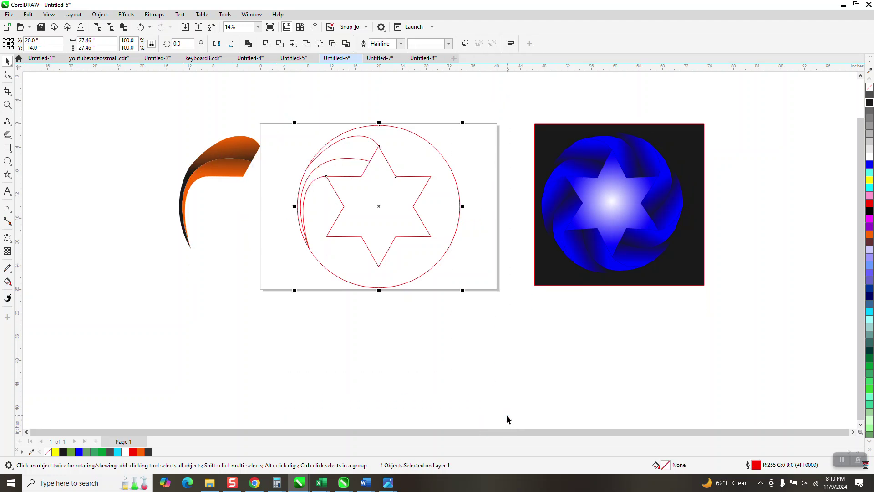
key("Delete")
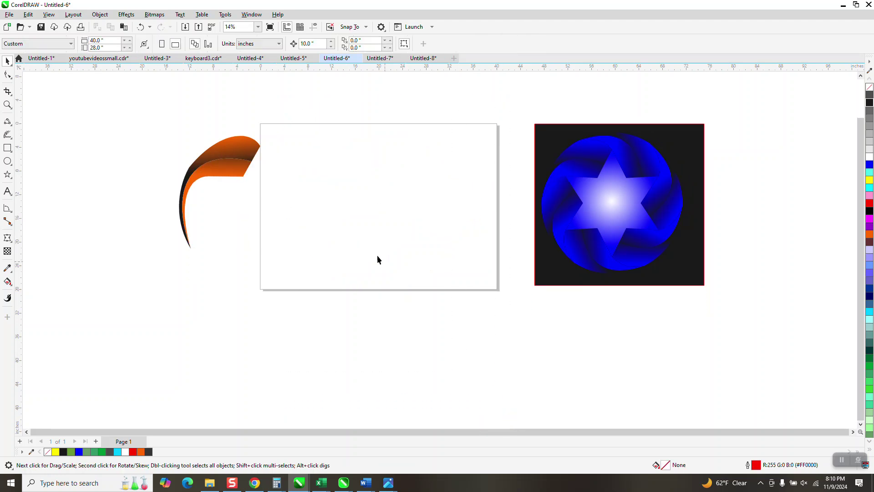
Move the two gradient-filled segments 20 inches back to the right and group them
left_click_drag(139, 131, 330, 281)
key("Right")
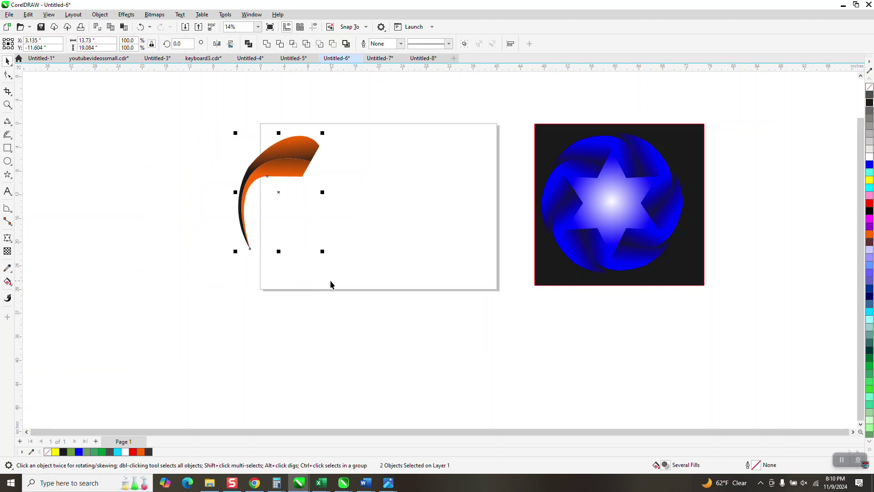
key("Right")
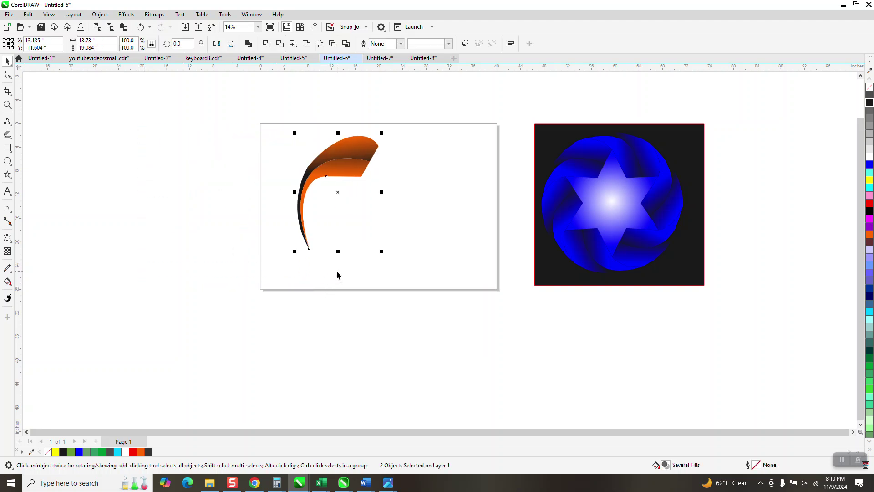
key("ctrl+g")
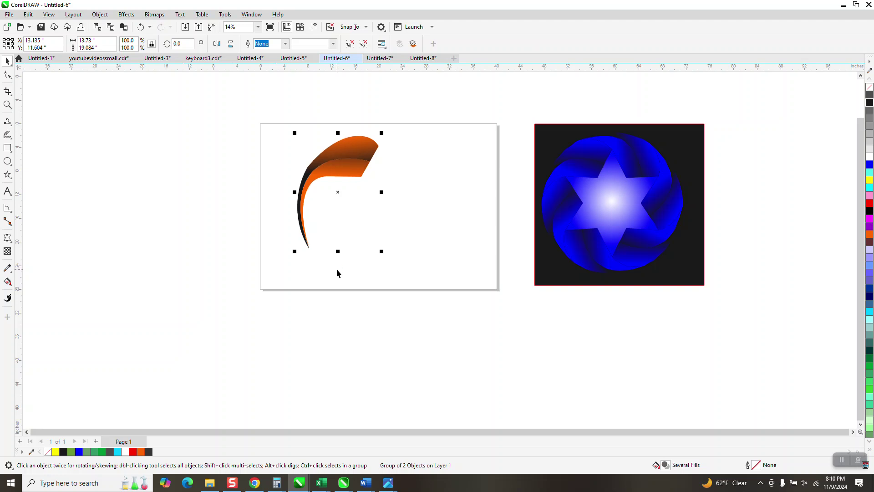
Create five copies of the segment group, each rotated a further 60° about the star's centre, to complete the swirl
left_click(348, 174)
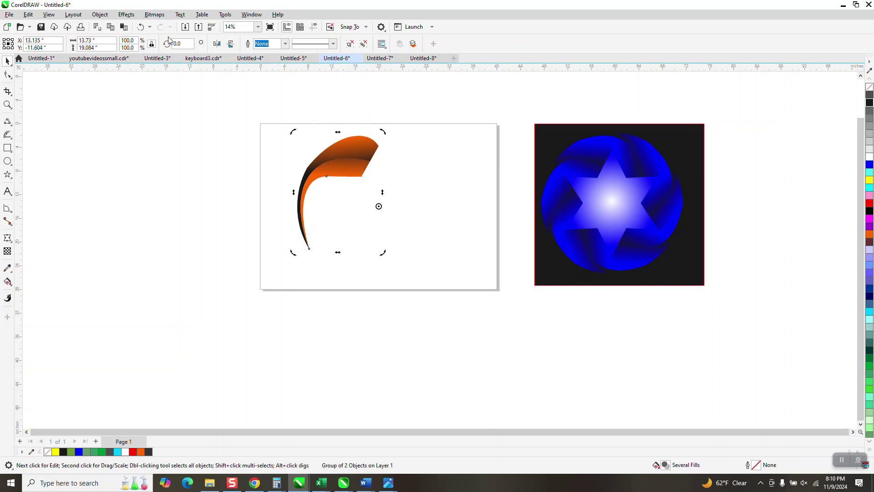
type("60")
key("Return")
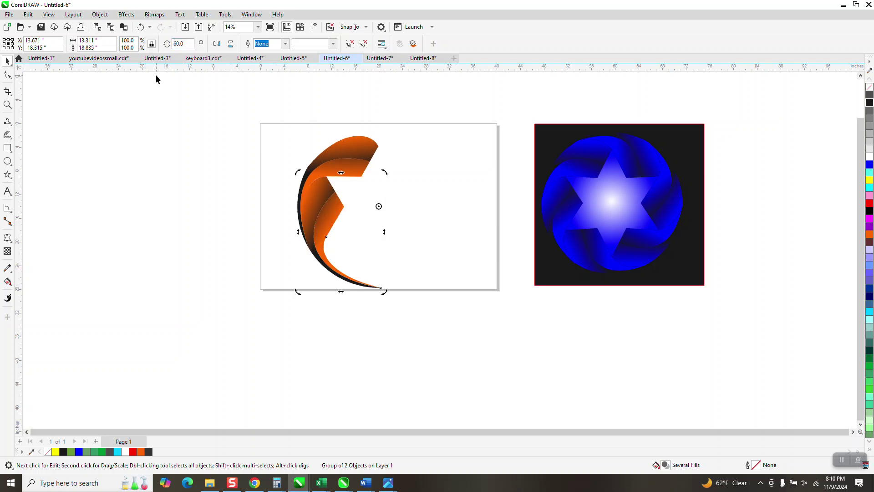
key("ctrl+d")
key("ctrl+d")
key("ctrl+d")
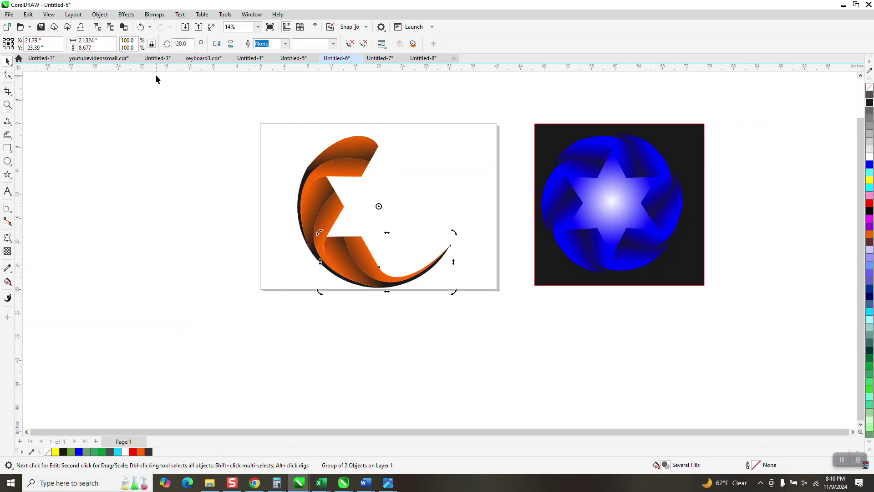
key("ctrl+d")
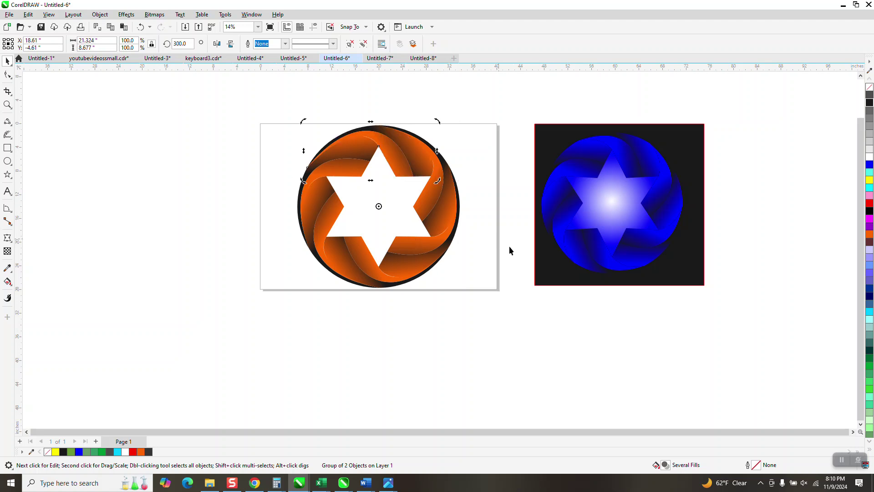
left_click(495, 250)
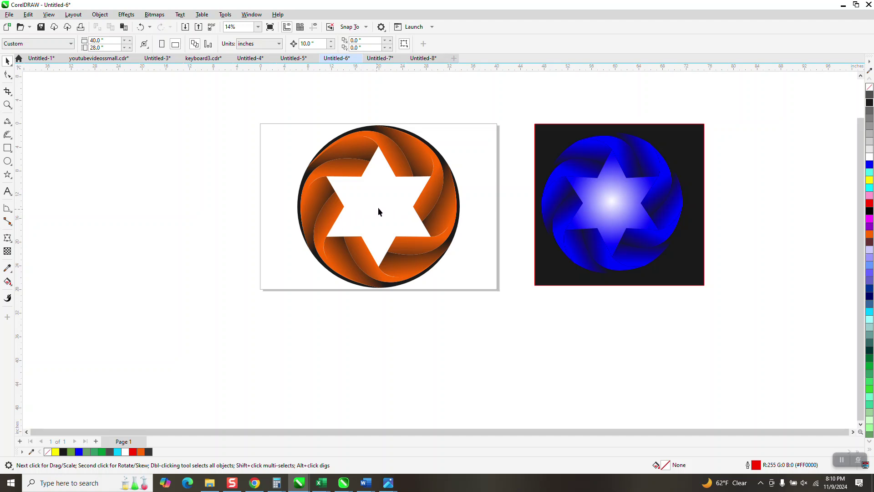
Place a black-filled rectangle about 31.8 by 32.6 inches behind the whole orange swirl
left_click(8, 148)
left_click_drag(286, 117, 474, 309)
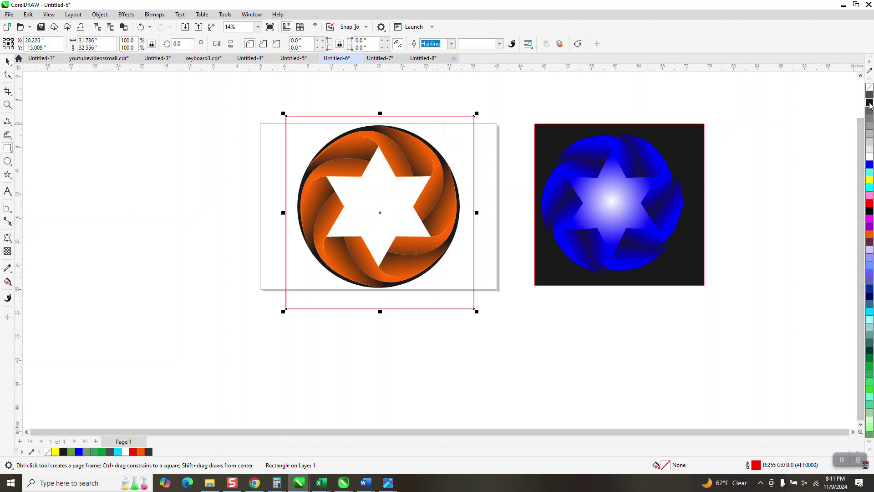
left_click(870, 102)
left_click(99, 14)
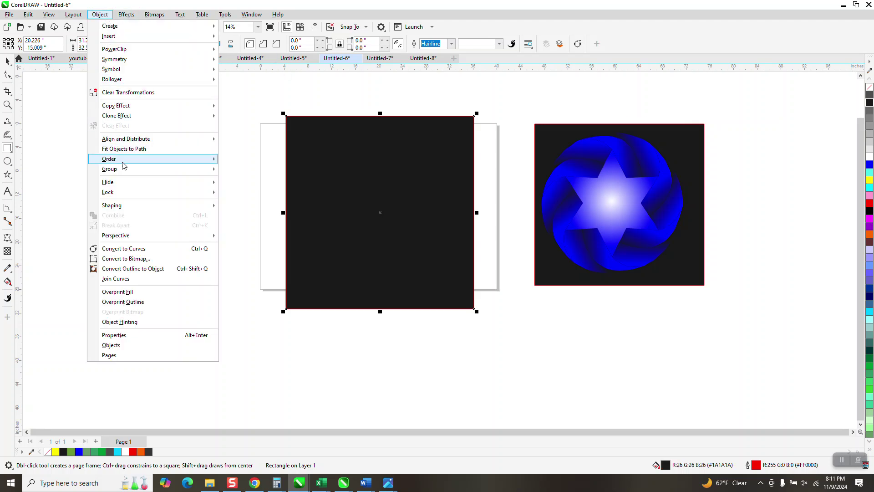
mouse_move(124, 164)
left_click(267, 170)
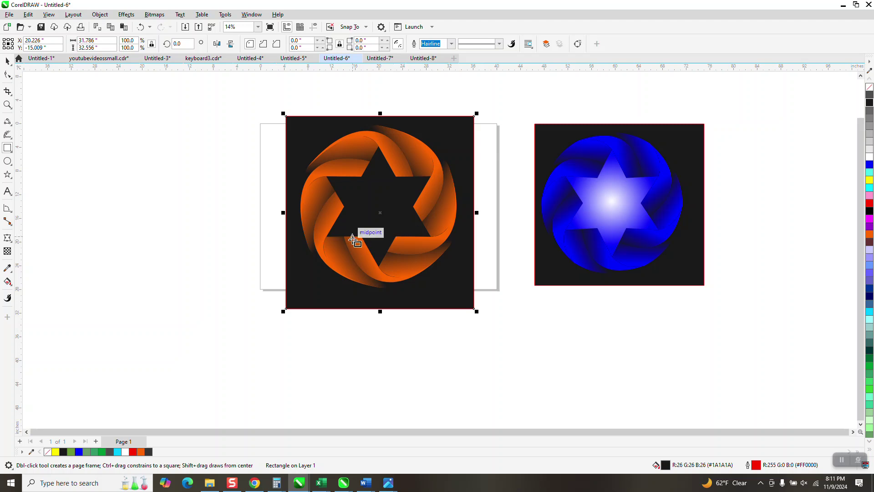
Duplicate the whole orange swirl with its black background and move the copy 30 inches to the left
left_click(7, 62)
left_click_drag(266, 125, 498, 342)
key("KP_Add")
key("Left")
key("Left")
key("Left")
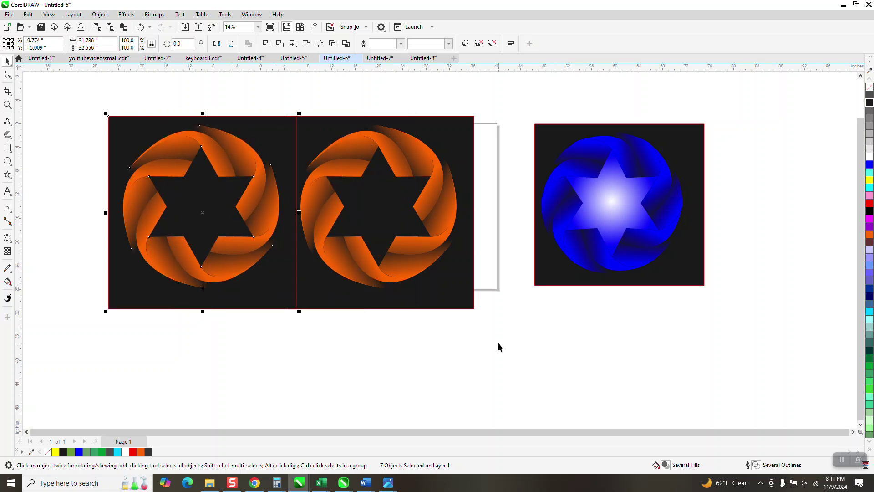
Smart Fill the empty star area inside the original swirl with solid orange and no outline
left_click(390, 225)
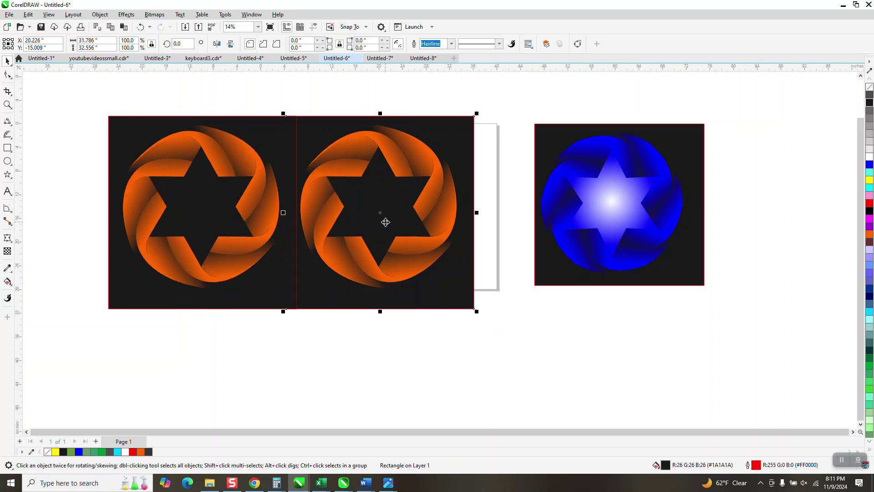
left_click(12, 286)
left_click(34, 289)
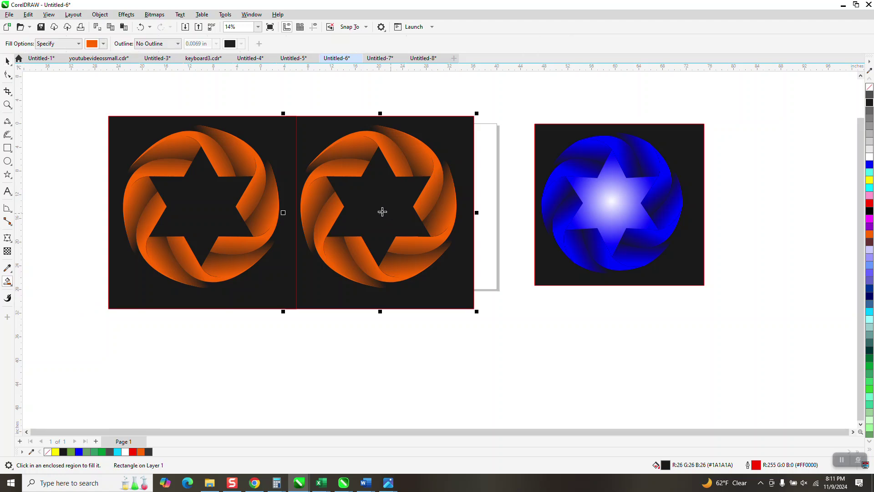
left_click(382, 211)
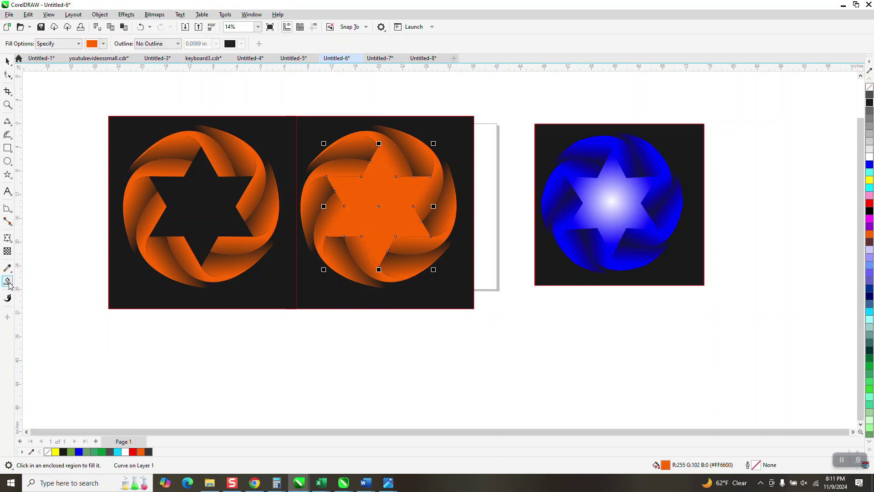
Give the new star an elliptical fountain fill from white at the centre to orange outside, shaping its extent into a near circle
left_click(11, 285)
left_click(38, 282)
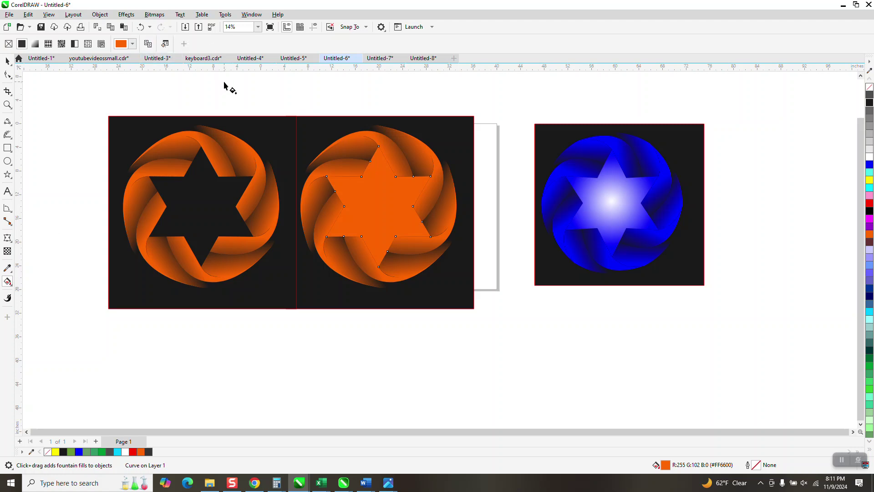
left_click_drag(374, 214, 394, 201)
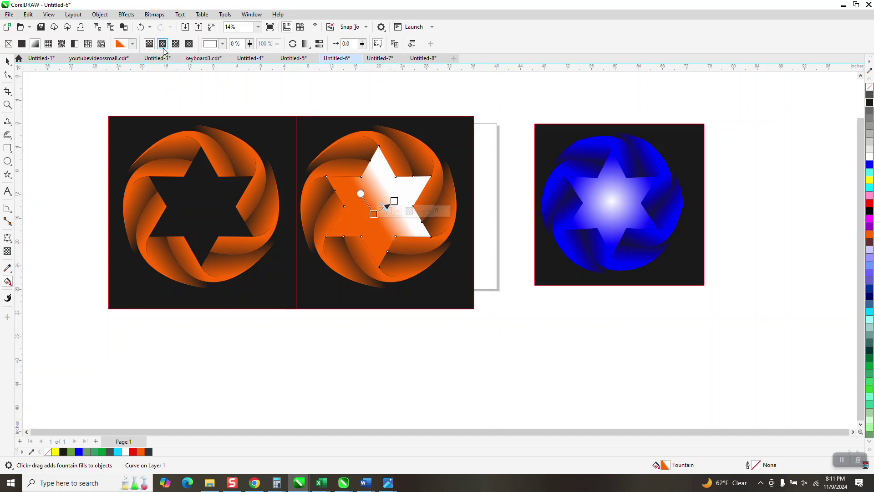
left_click(161, 45)
left_click_drag(377, 197, 344, 159)
left_click_drag(394, 200, 417, 213)
scroll(390, 186, "down", 3)
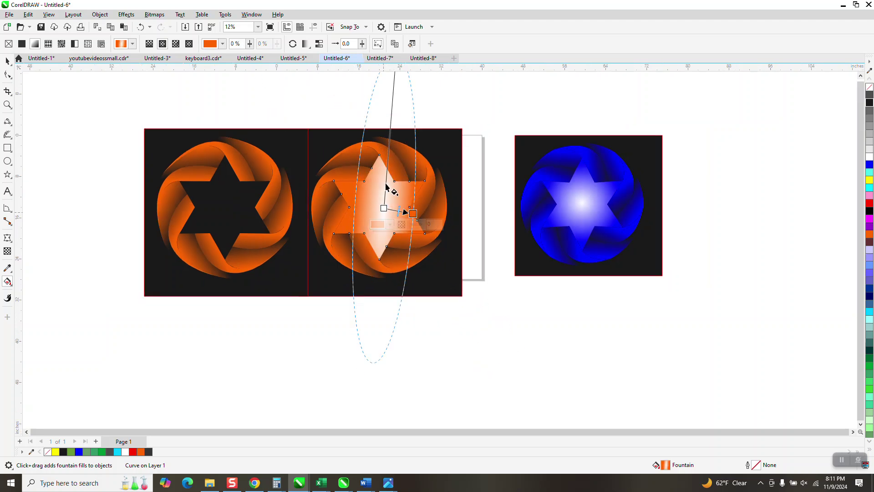
left_click_drag(392, 90, 414, 200)
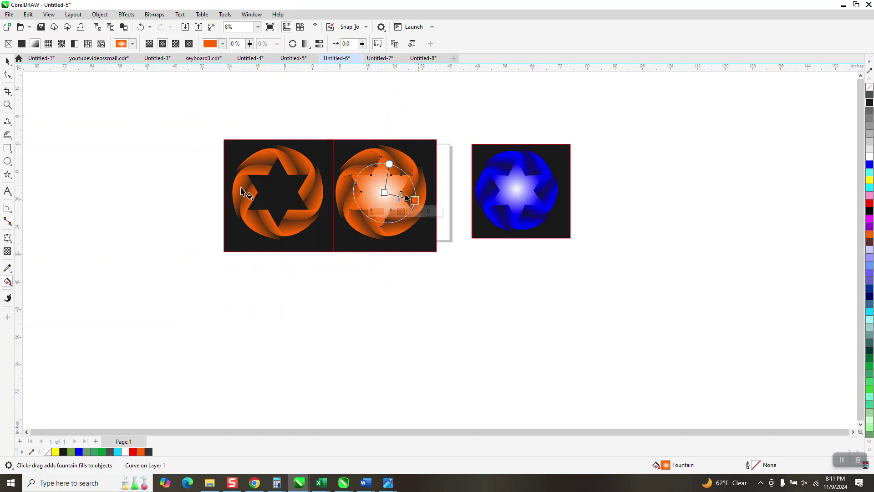
Examine the two orange swirl designs up close, comparing the black star with the gradient-filled one
left_click(7, 105)
left_click_drag(305, 146, 411, 269)
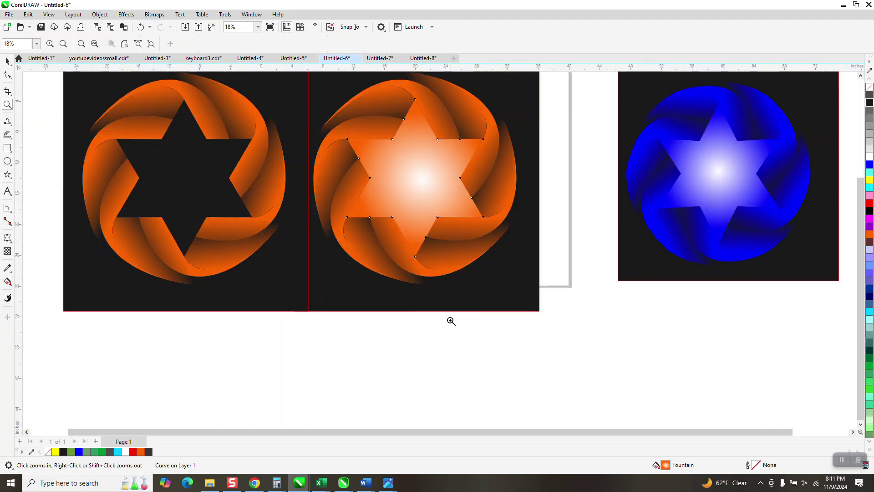
scroll(280, 241, "down", 2)
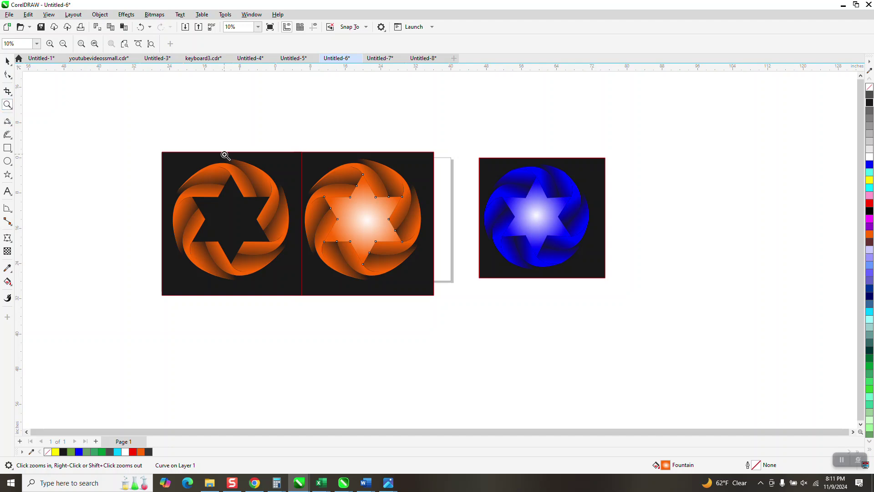
left_click_drag(180, 153, 362, 312)
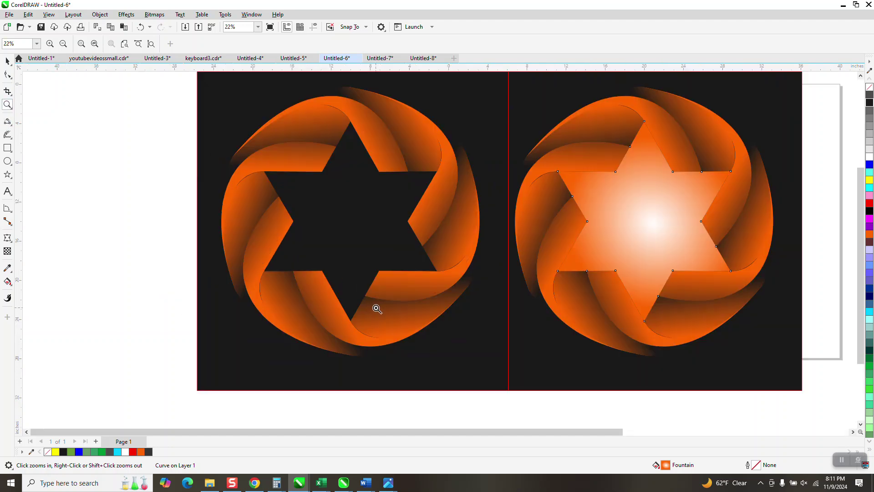
scroll(322, 195, "down", 1)
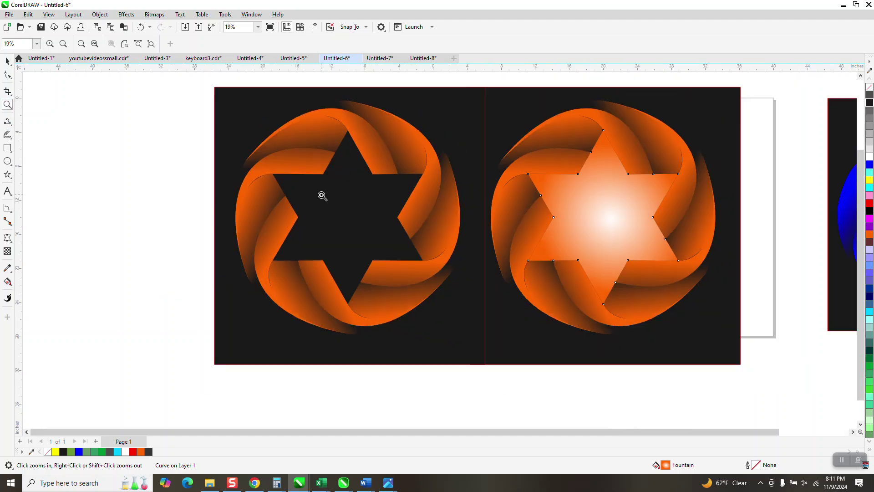
scroll(337, 211, "down", 1)
scroll(353, 230, "down", 1)
scroll(571, 236, "down", 1)
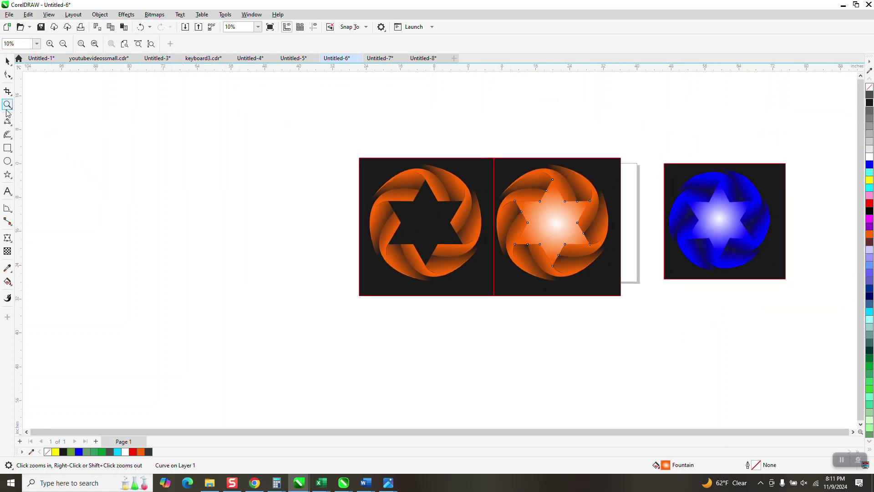
left_click_drag(366, 175, 544, 287)
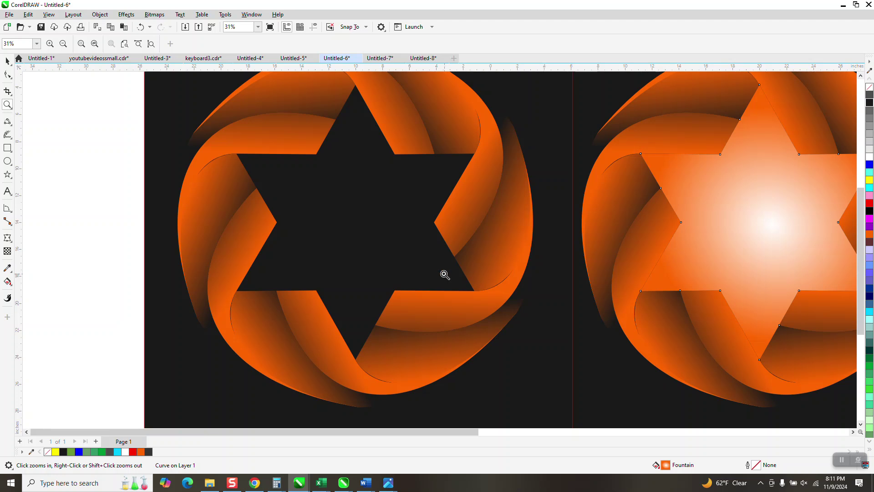
scroll(414, 267, "down", 2)
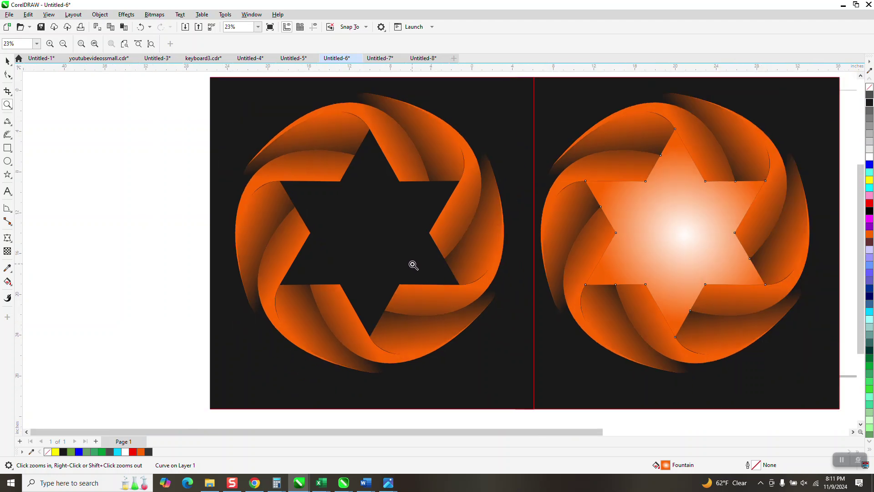